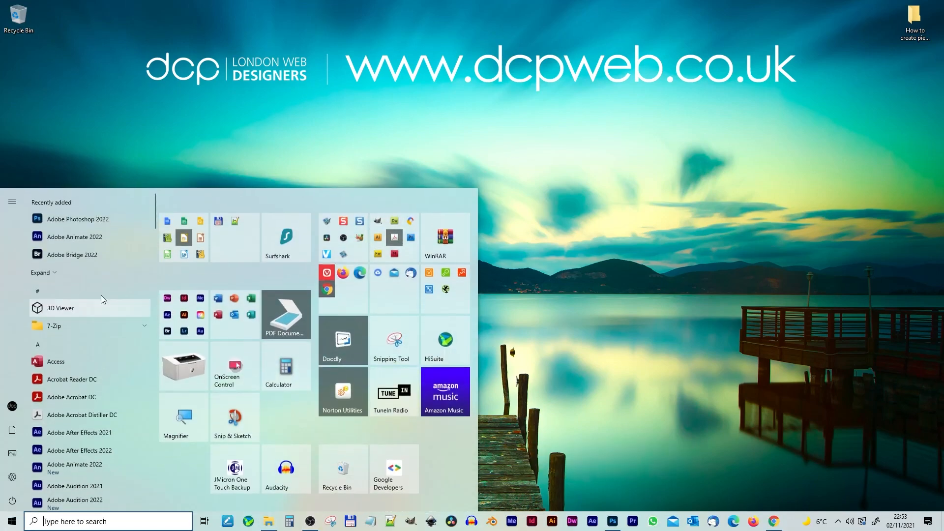
pyautogui.scroll(-4, 69, 416)
pyautogui.scroll(-4, 69, 415)
pyautogui.scroll(-3, 69, 416)
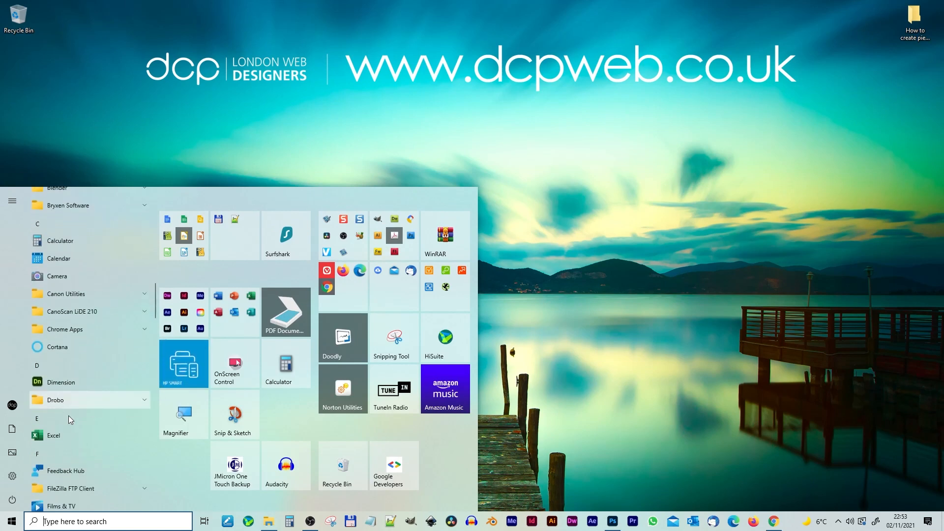
pyautogui.scroll(-2, 69, 415)
pyautogui.scroll(-3, 71, 413)
pyautogui.scroll(-3, 74, 409)
pyautogui.scroll(-3, 77, 403)
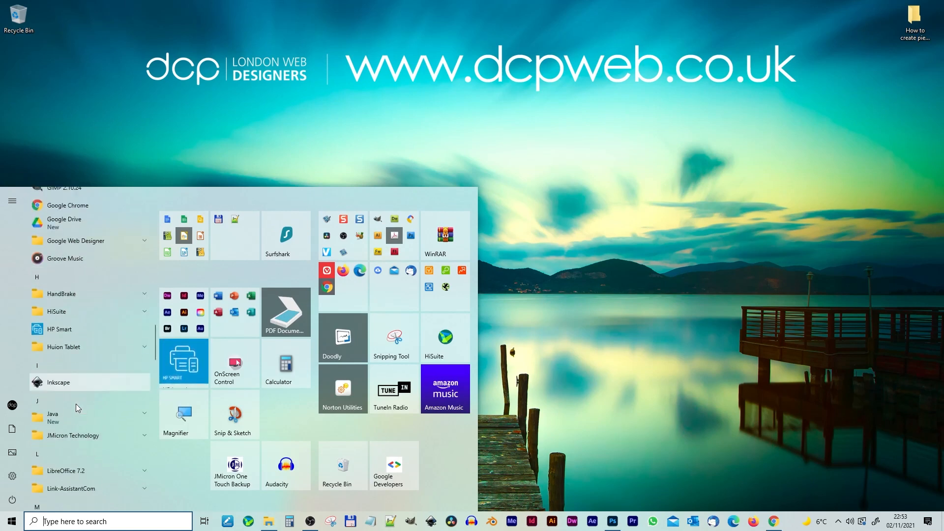
pyautogui.scroll(-3, 76, 403)
pyautogui.scroll(-2, 75, 403)
pyautogui.scroll(-2, 76, 404)
pyautogui.scroll(-3, 76, 403)
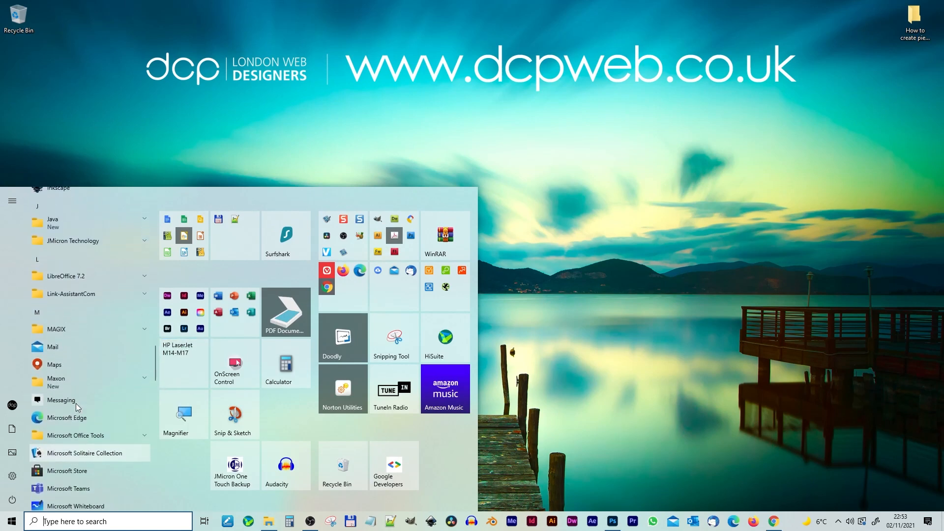
pyautogui.scroll(-3, 76, 403)
pyautogui.scroll(-2, 75, 403)
pyautogui.scroll(-2, 77, 404)
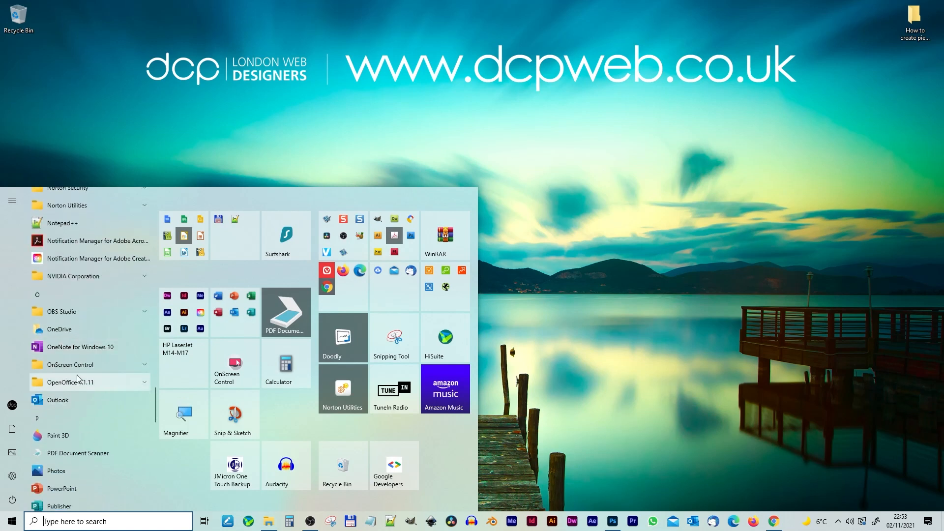
# Launch OpenOffice Calc from the OpenOffice 4.1.11 folder in the Start menu
pyautogui.click(77, 382)
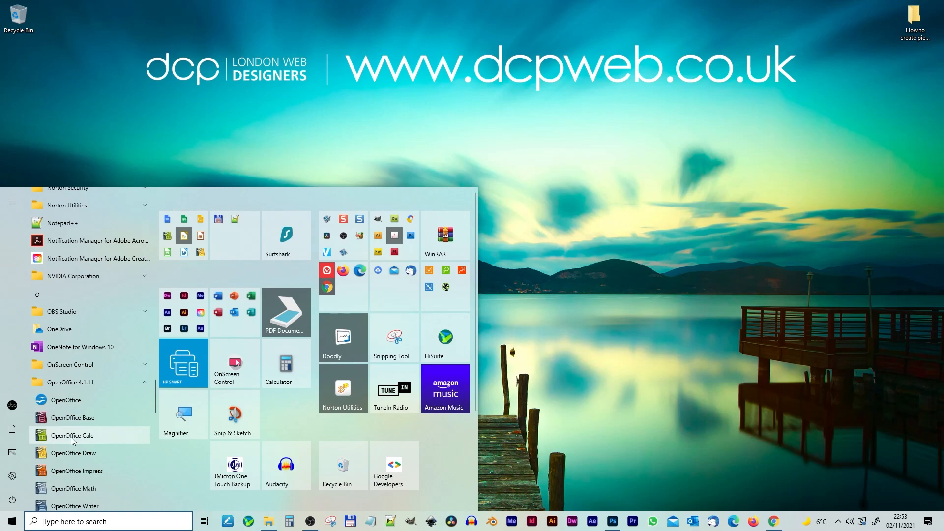
pyautogui.click(72, 435)
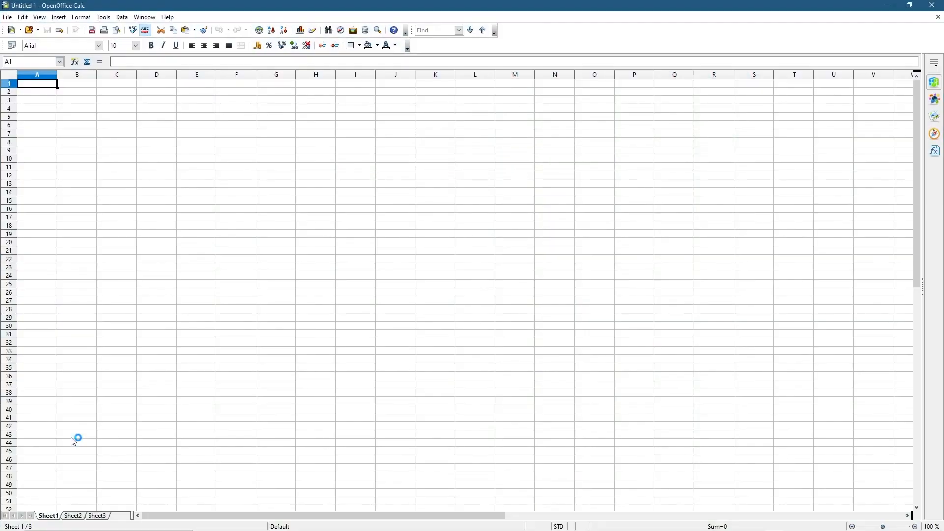
pyautogui.scroll(3, 95, 177)
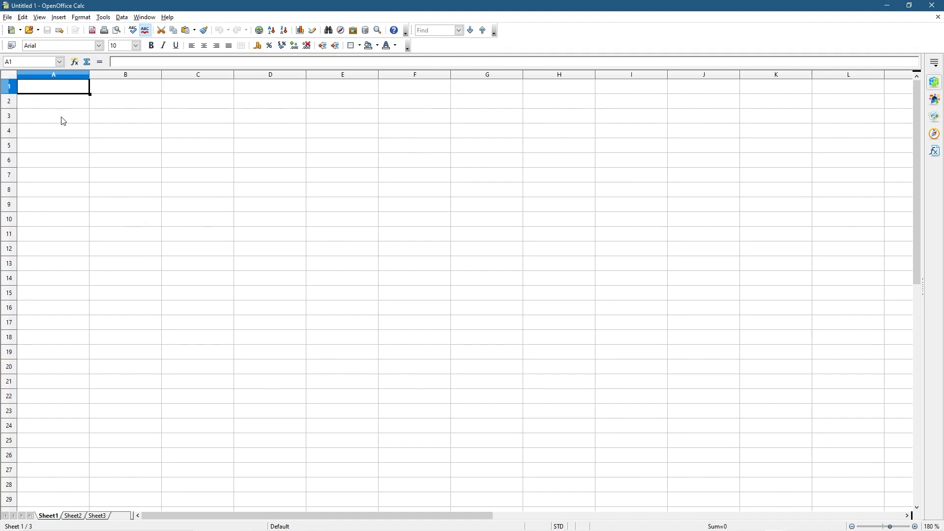
pyautogui.scroll(1, 62, 101)
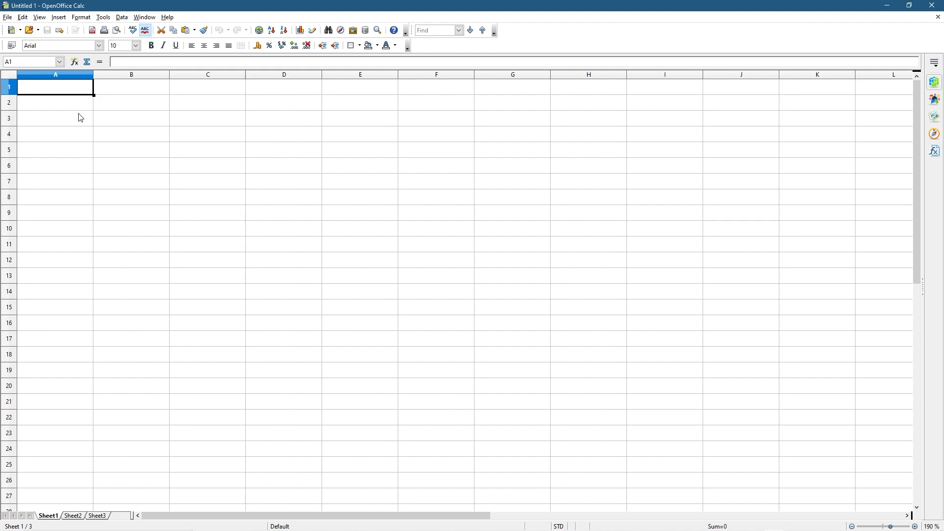
pyautogui.write('Cost T')
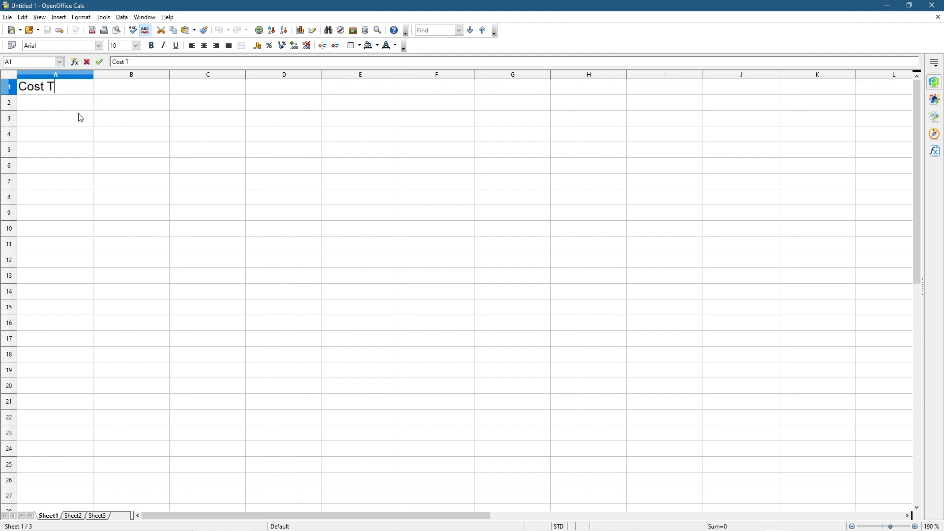
pyautogui.write('p')
# Enter the headings Service Type in A1 and Cost in B1, correcting the A1 typo
pyautogui.press('BackSpace')
pyautogui.write('ype')
pyautogui.press('Tab')
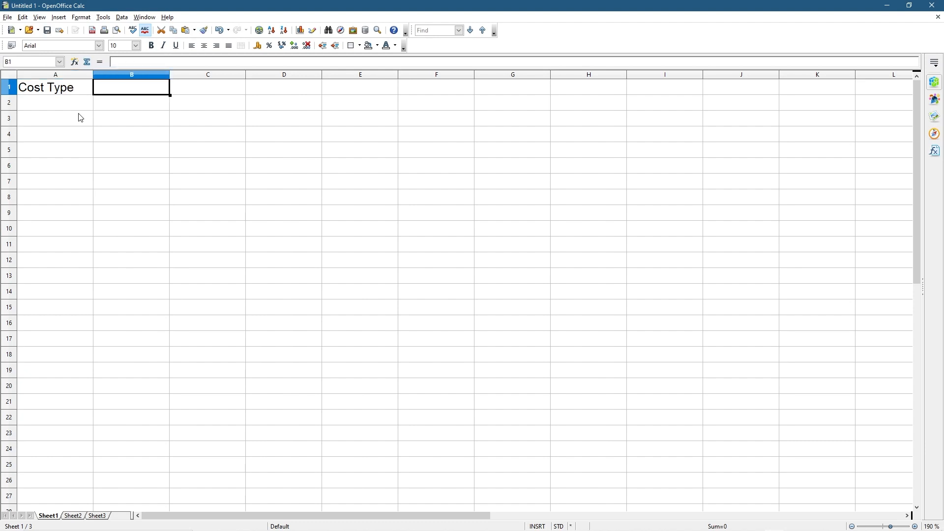
pyautogui.write('Cost')
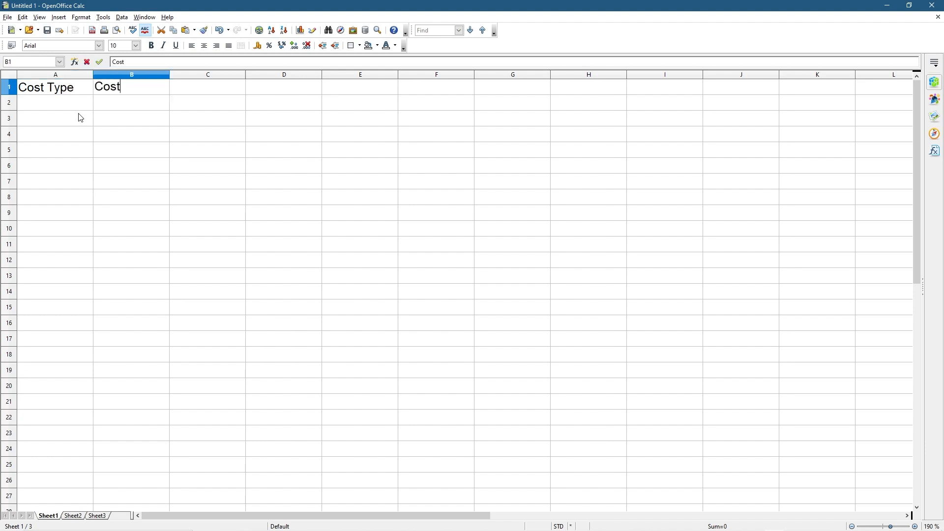
pyautogui.press('Return')
pyautogui.doubleClick(55, 87)
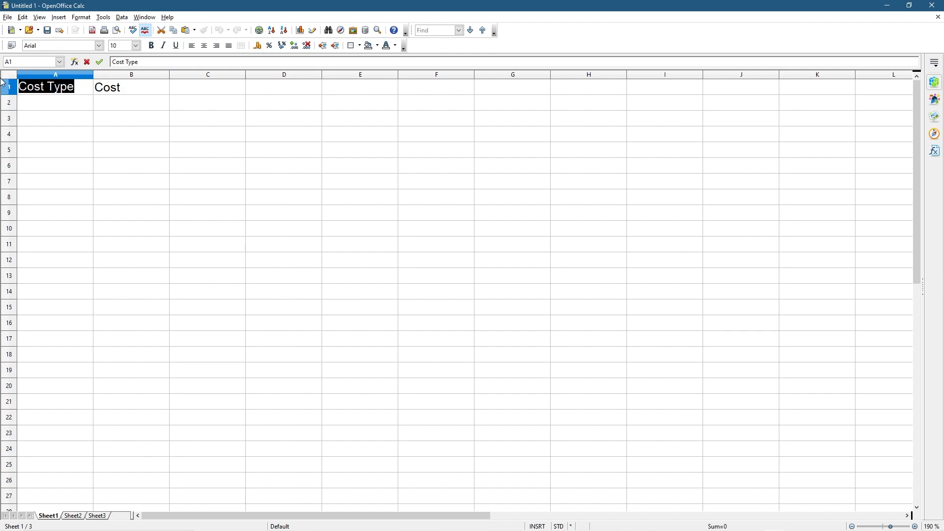
pyautogui.write('Prd')
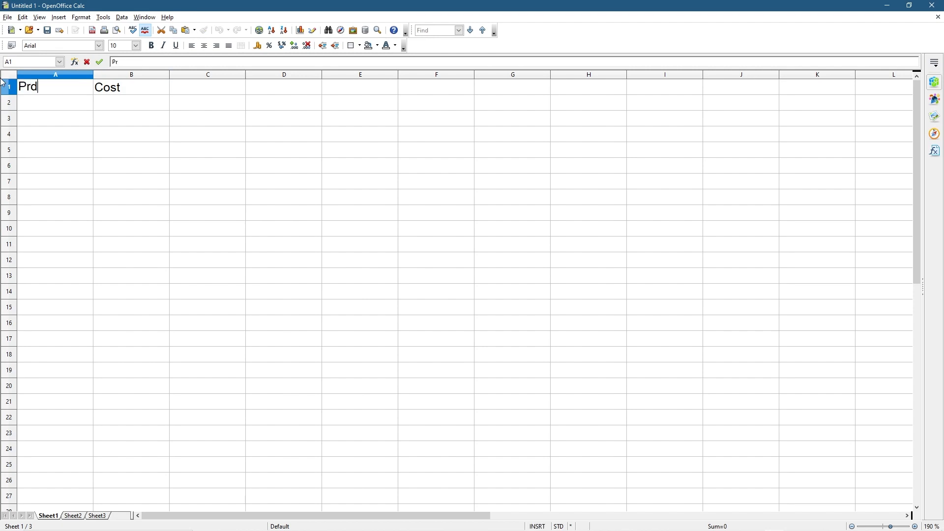
pyautogui.press('BackSpace')
pyautogui.press('BackSpace')
pyautogui.press('BackSpace')
pyautogui.write('Ser')
pyautogui.write('vice Ty')
pyautogui.write('pe')
pyautogui.press('Return')
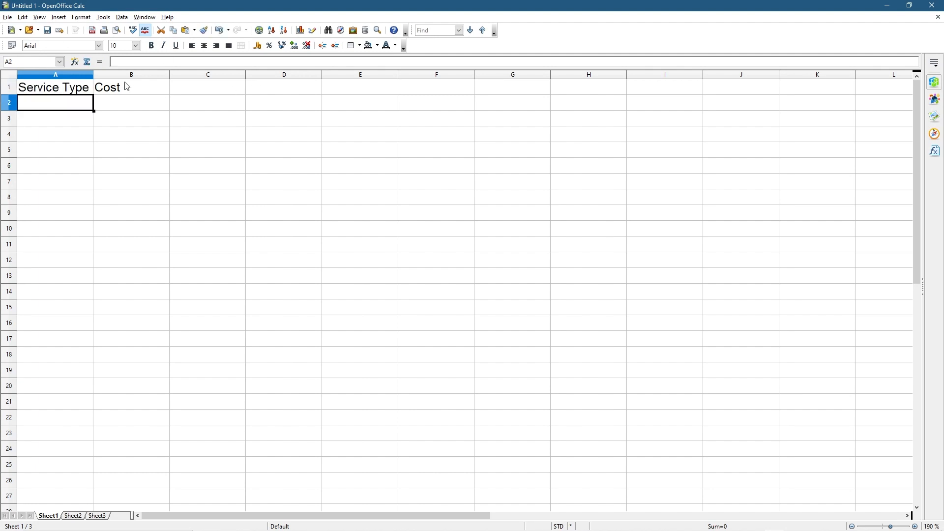
# Widen column A to fit Service Type and make header row 1 bold
pyautogui.moveTo(94, 75); pyautogui.dragTo(116, 75)
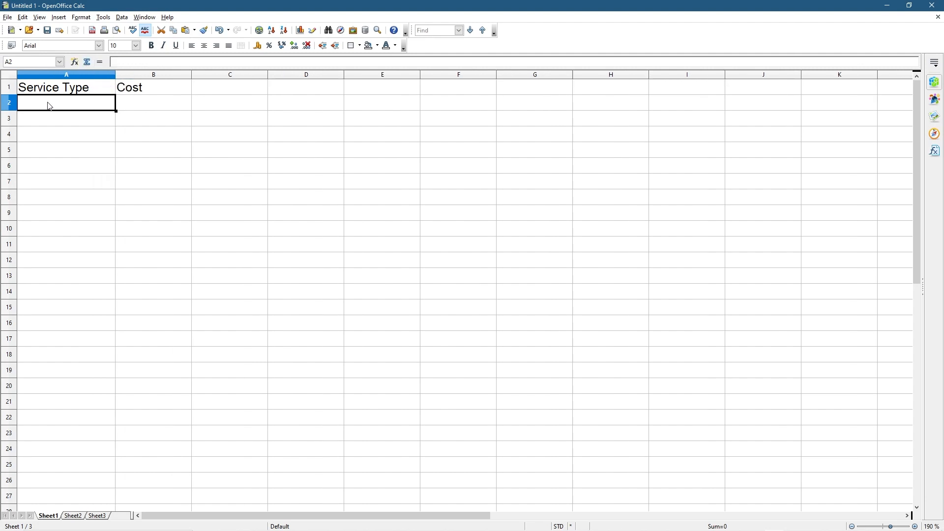
pyautogui.click(9, 89)
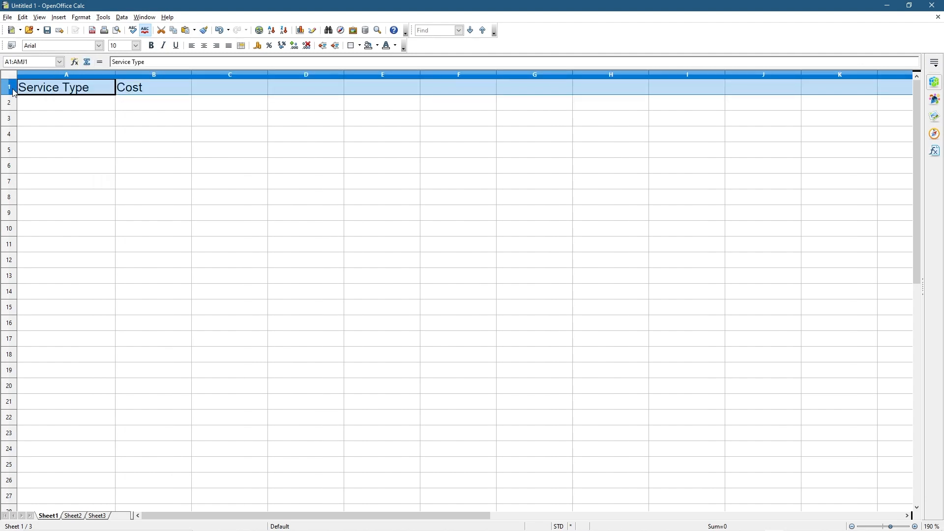
pyautogui.hotkey('ctrl', 'b')
# Enter Internet Access, Mobile Phone and Travel into A2:A4, fixing typos
pyautogui.click(59, 107)
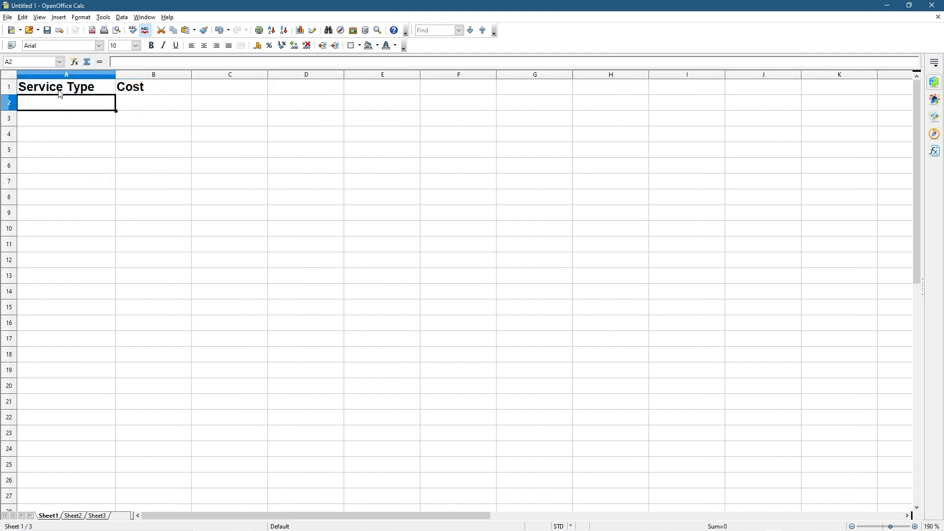
pyautogui.write('INt')
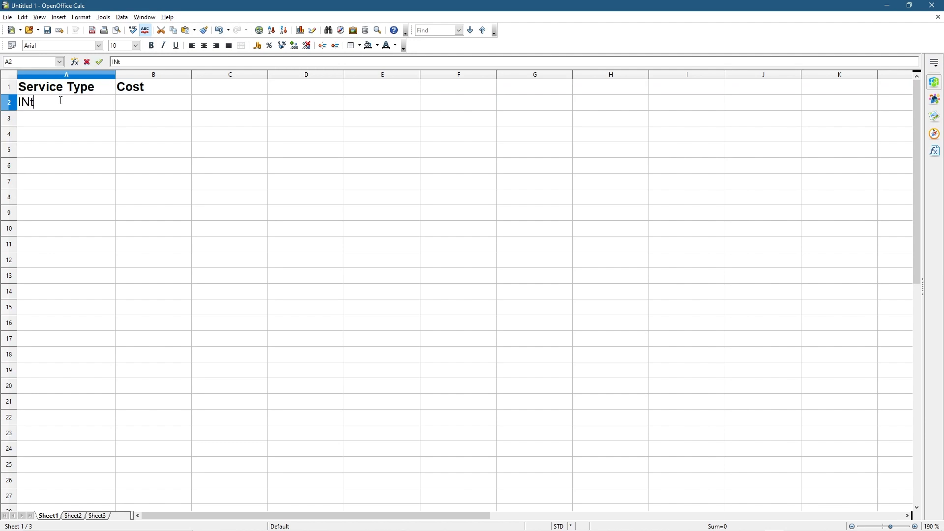
pyautogui.press('BackSpace')
pyautogui.write('n')
pyautogui.press('BackSpace')
pyautogui.write('mer')
pyautogui.press('BackSpace')
pyautogui.press('BackSpace')
pyautogui.press('BackSpace')
pyautogui.write('nter')
pyautogui.write('net Acces')
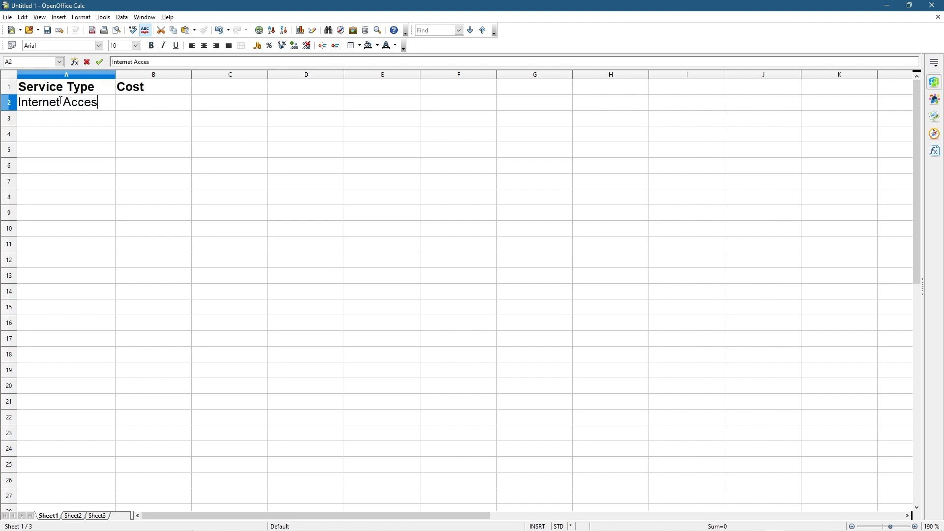
pyautogui.write('s')
pyautogui.press('Return')
pyautogui.write('Mobile P')
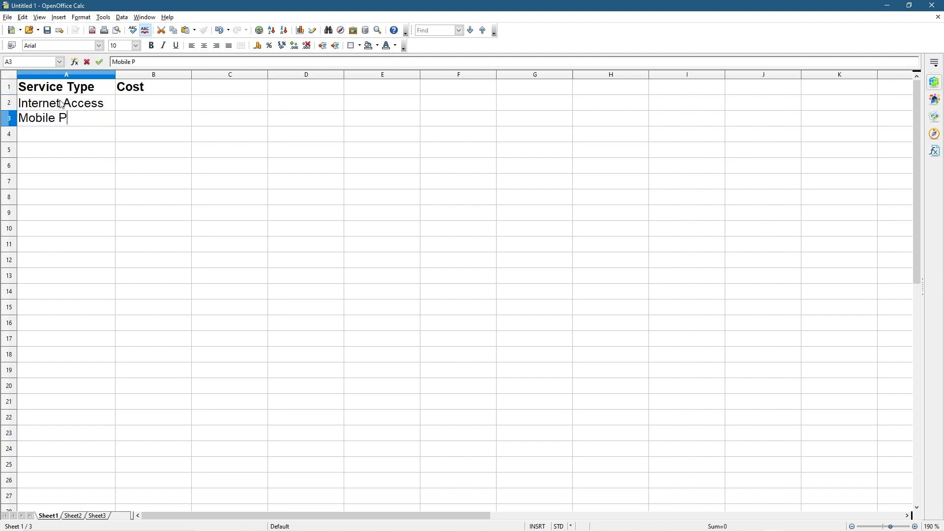
pyautogui.write('hone')
pyautogui.press('Return')
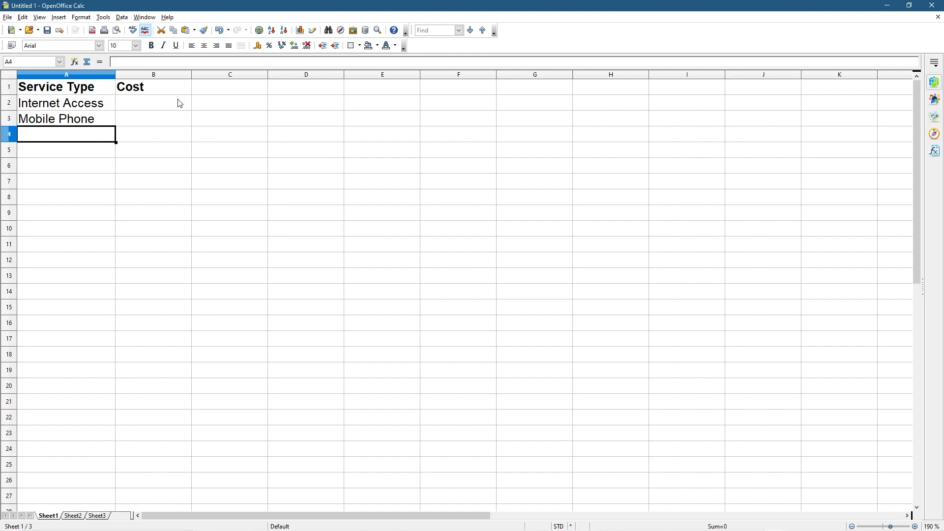
pyautogui.write('Tarvel ')
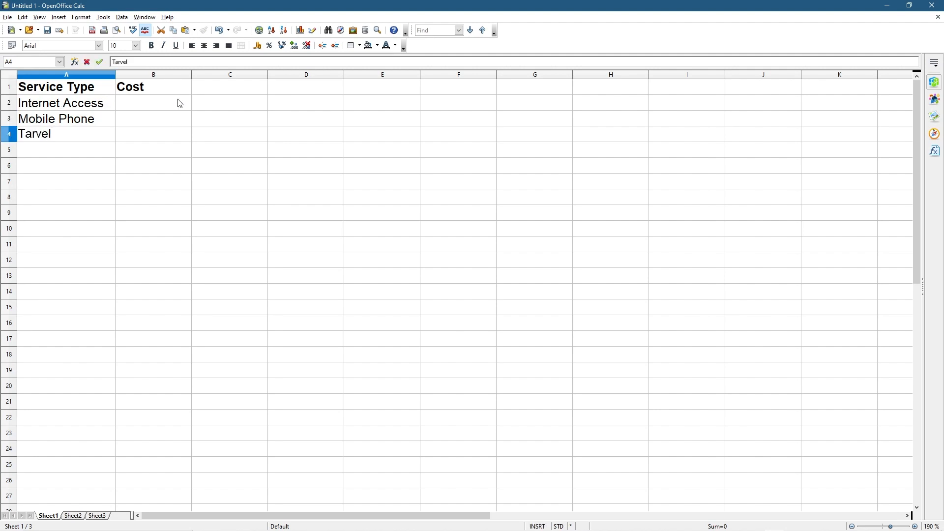
pyautogui.write('Cos')
pyautogui.press('BackSpace')
pyautogui.press('BackSpace')
pyautogui.press('BackSpace')
pyautogui.press('BackSpace')
pyautogui.press('BackSpace')
pyautogui.press('BackSpace')
pyautogui.press('BackSpace')
pyautogui.press('BackSpace')
pyautogui.write('rave')
pyautogui.press('Return')
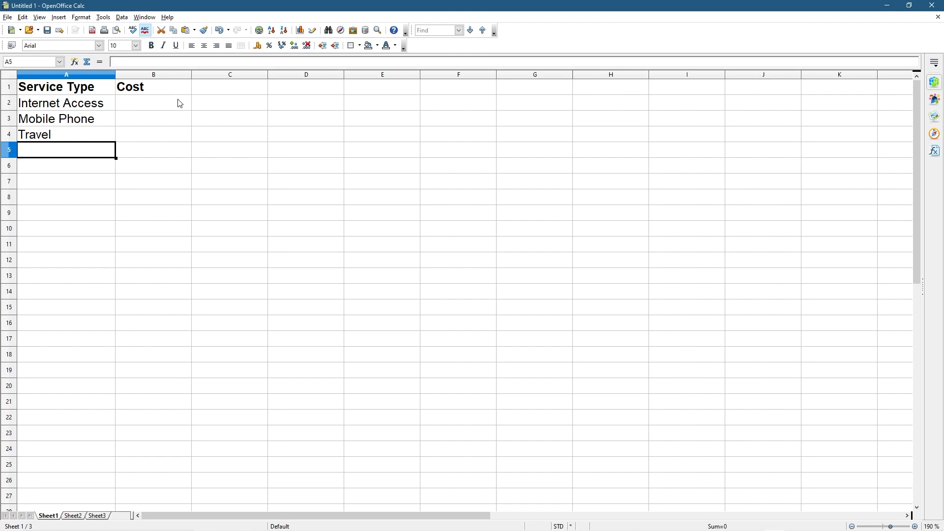
pyautogui.write('Web ')
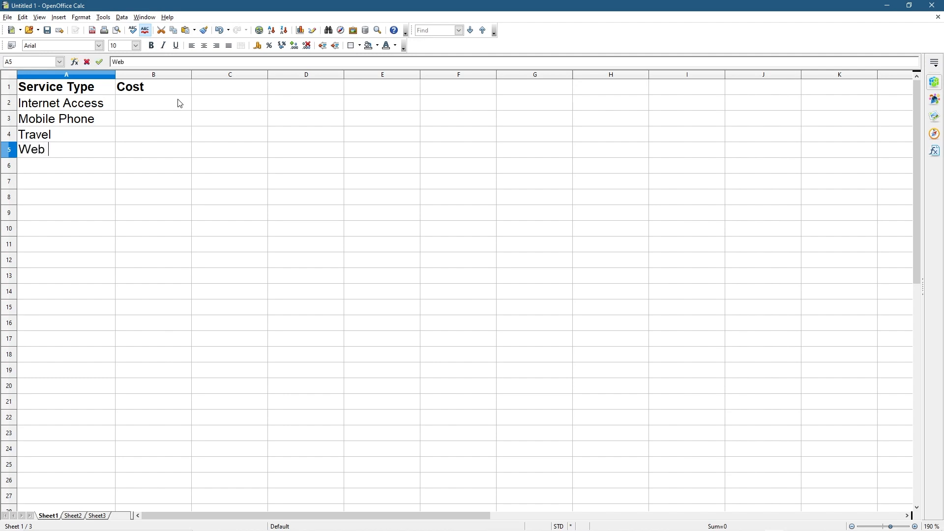
pyautogui.write('Hosting')
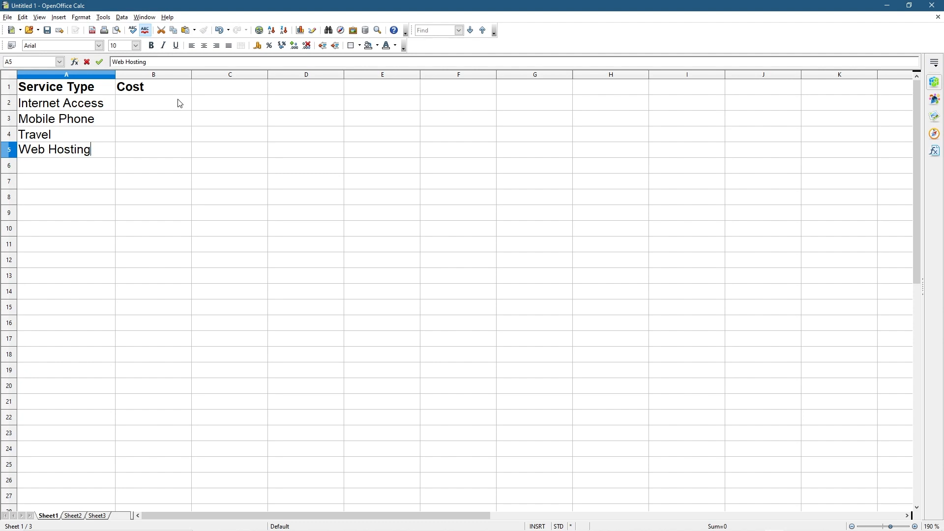
# Enter Web Hosting, Domain Reg and Accountancy into A5:A7, then select cell B2
pyautogui.press('Return')
pyautogui.write('Domain')
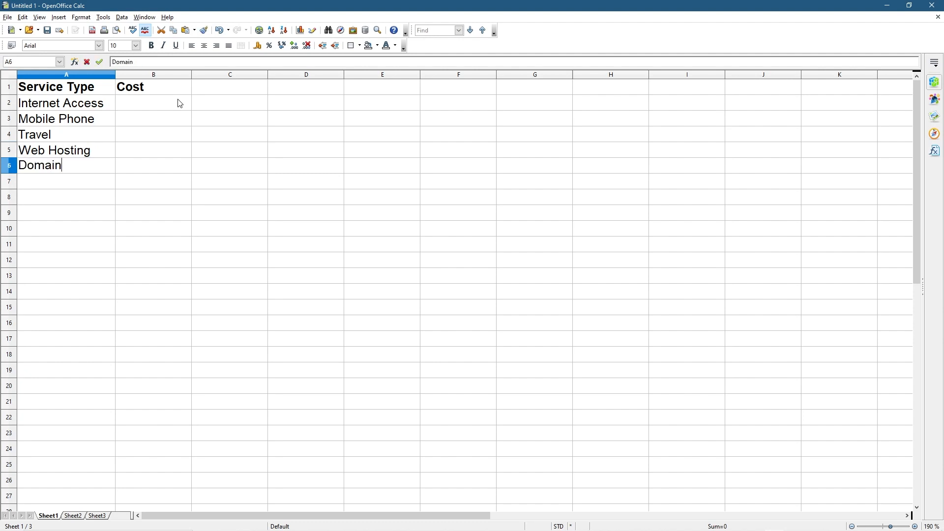
pyautogui.write(' Reg')
pyautogui.press('Insert')
pyautogui.press('Return')
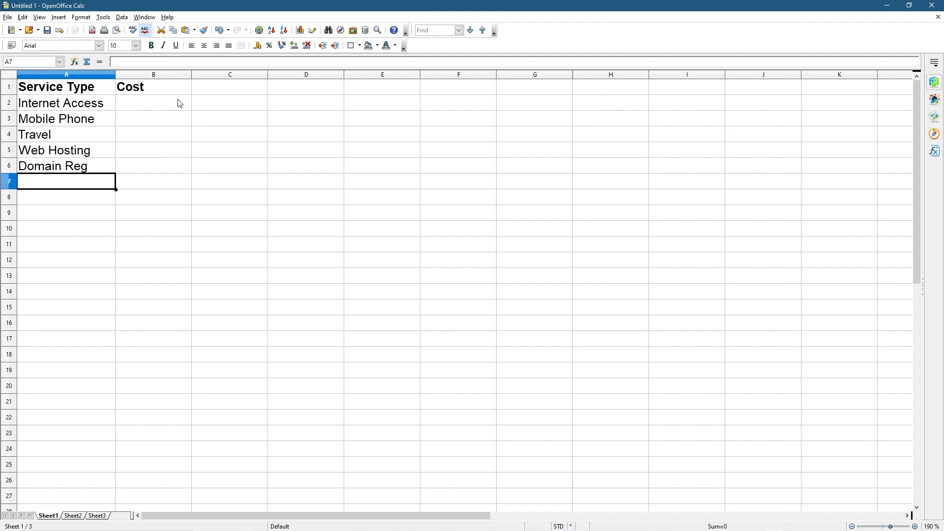
pyautogui.write('A')
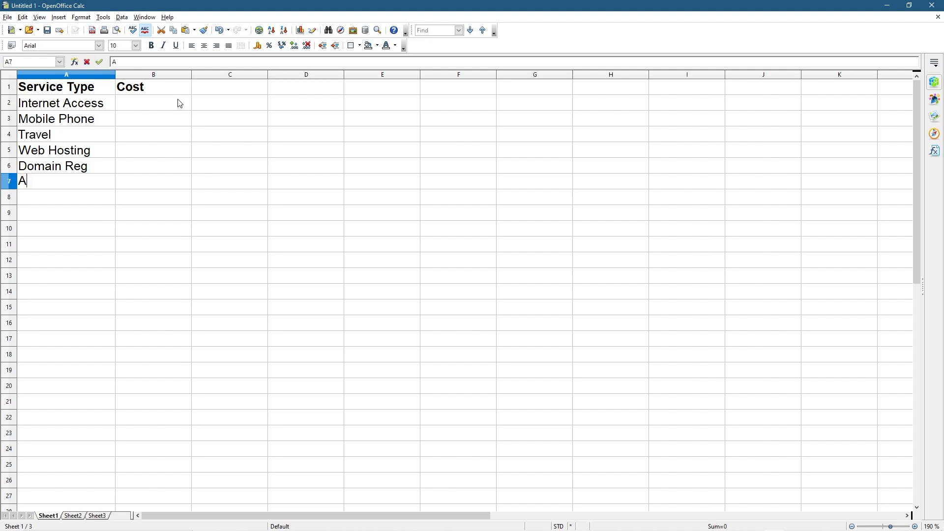
pyautogui.write('ccountancy')
pyautogui.press('Return')
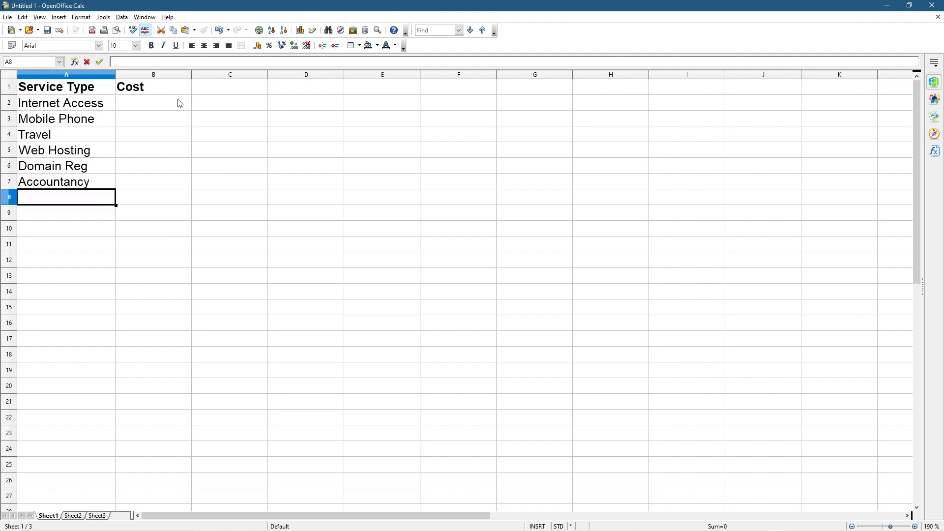
pyautogui.moveTo(59, 103); pyautogui.dragTo(55, 181)
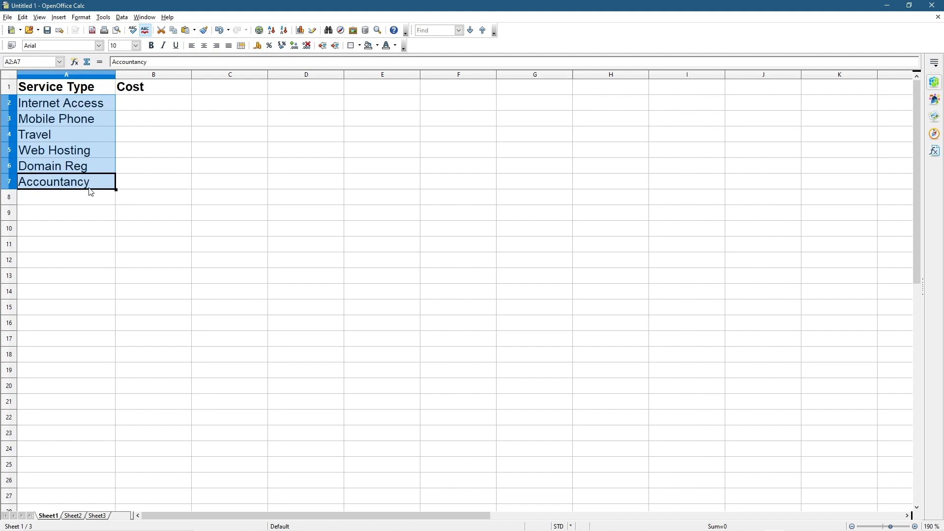
pyautogui.click(148, 106)
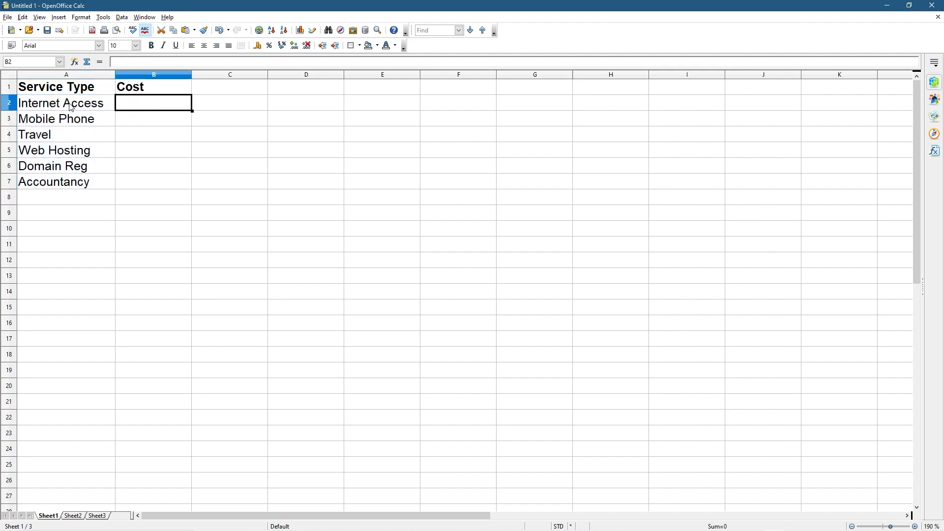
# Format column B as £ currency with two decimals and red negatives via Format Cells
pyautogui.click(153, 75)
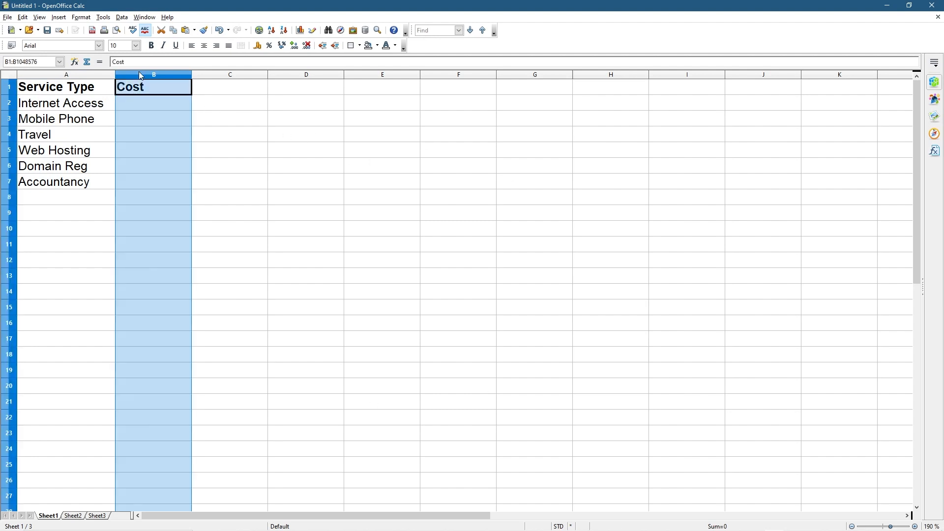
pyautogui.rightClick(144, 76)
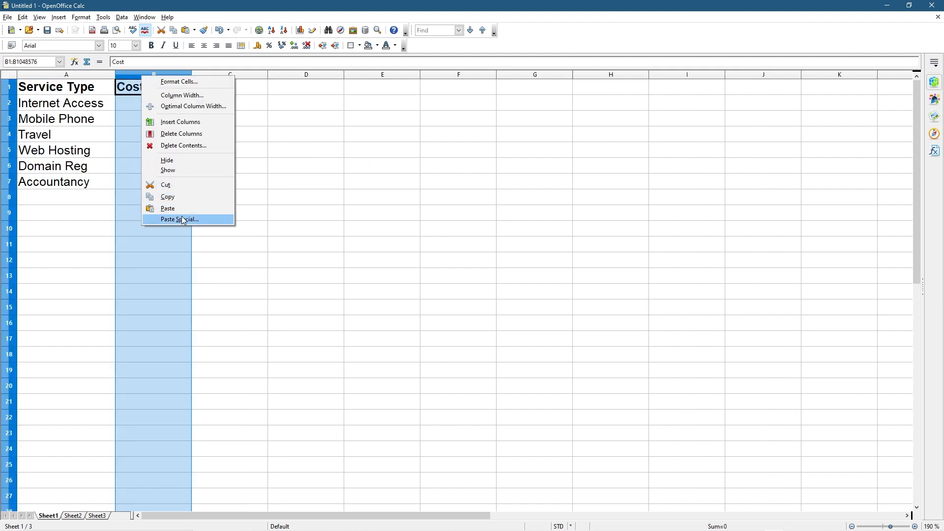
pyautogui.click(181, 81)
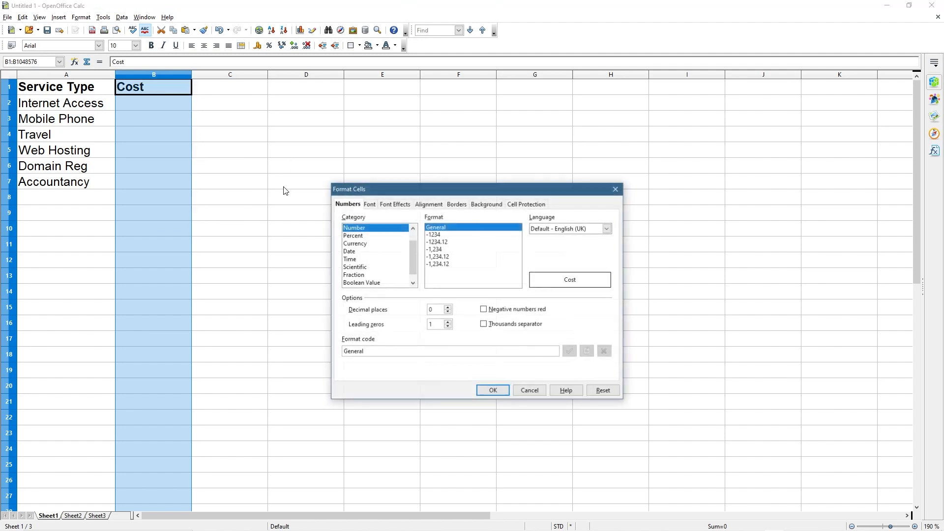
pyautogui.click(360, 245)
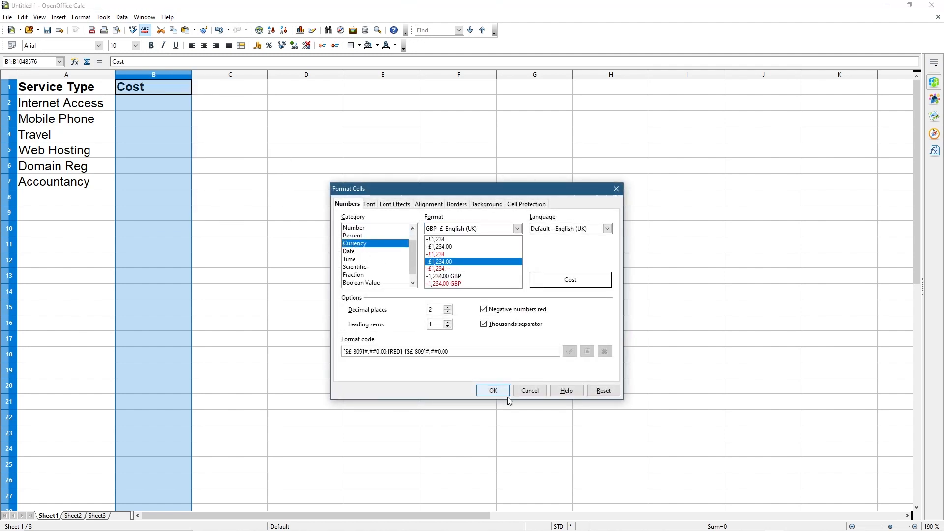
pyautogui.click(493, 390)
pyautogui.click(140, 103)
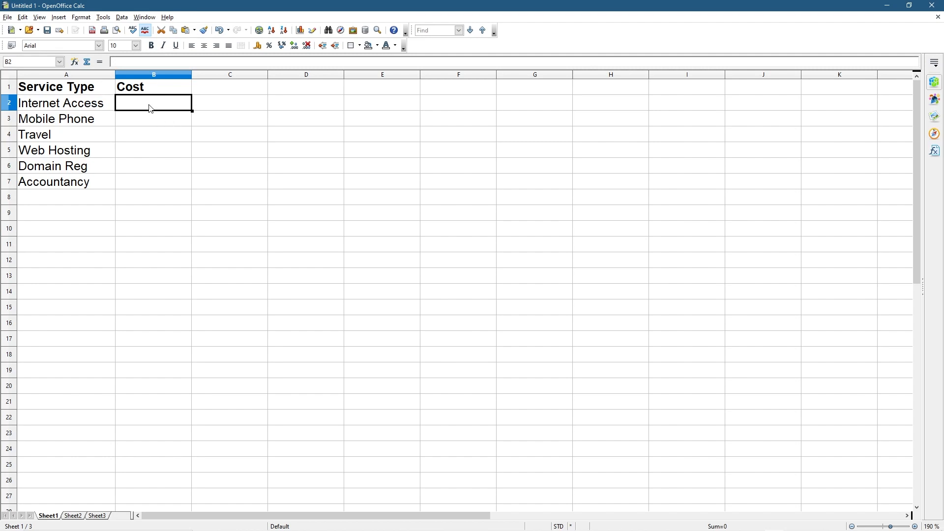
pyautogui.write('3')
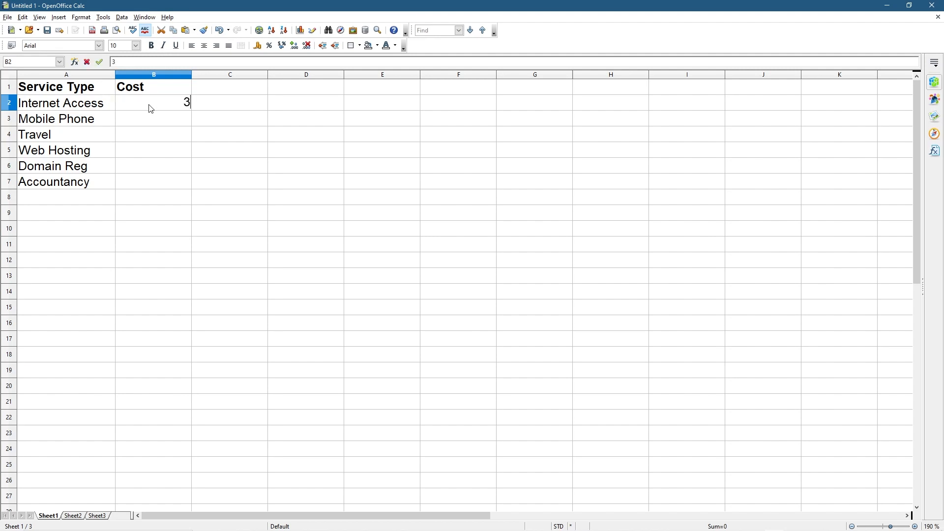
pyautogui.write('0')
# Enter the six costs £30, £12, £60, £25, Domain Reg and £100 into B2:B7
pyautogui.press('Return')
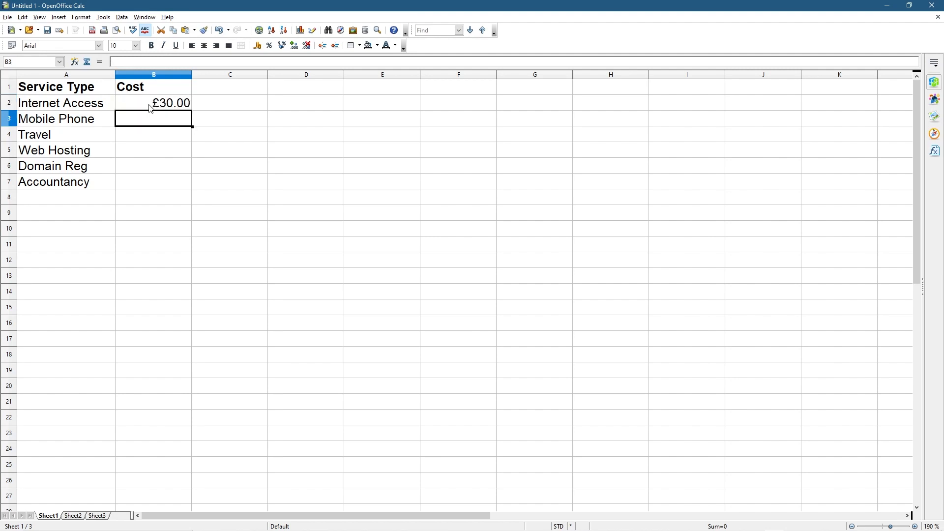
pyautogui.write('12')
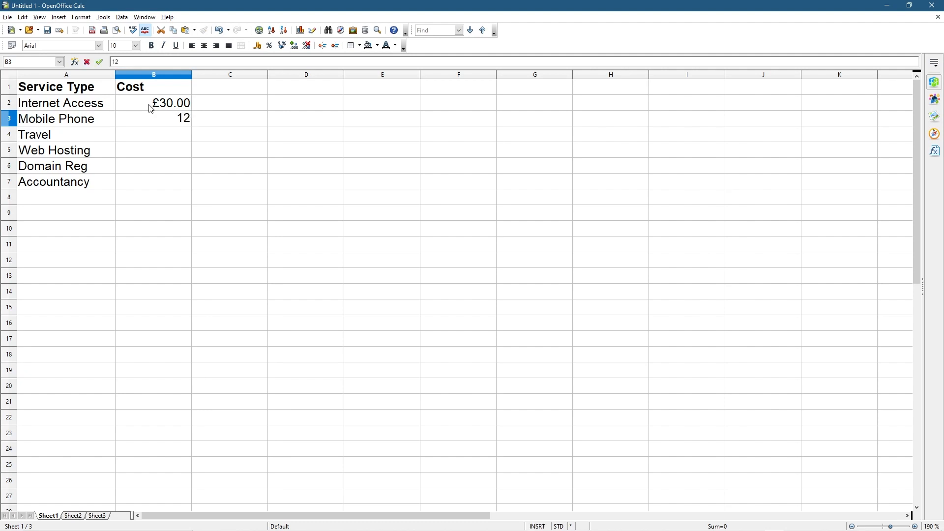
pyautogui.press('Return')
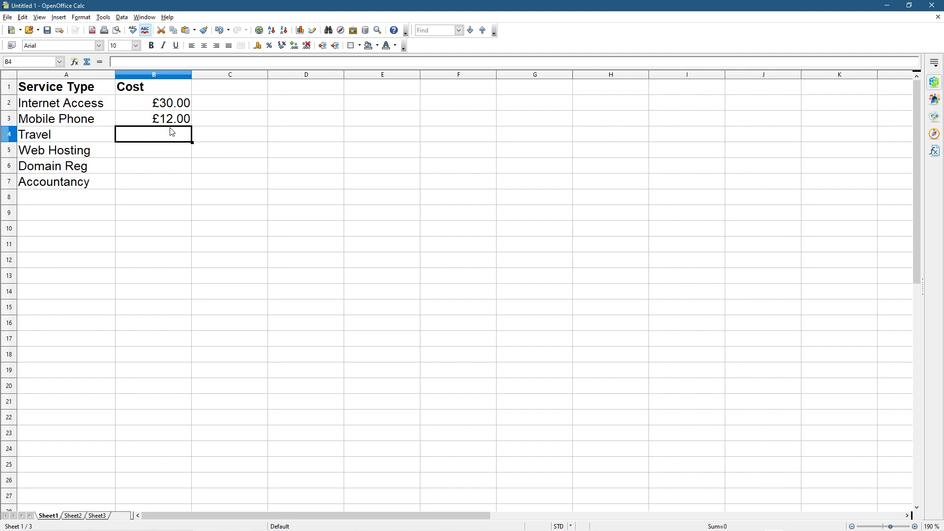
pyautogui.write('60')
pyautogui.press('Return')
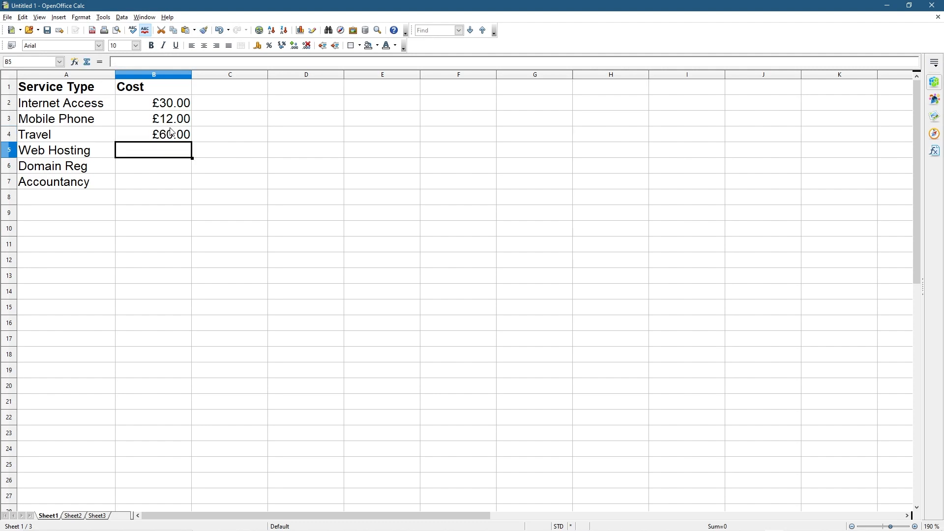
pyautogui.write('25')
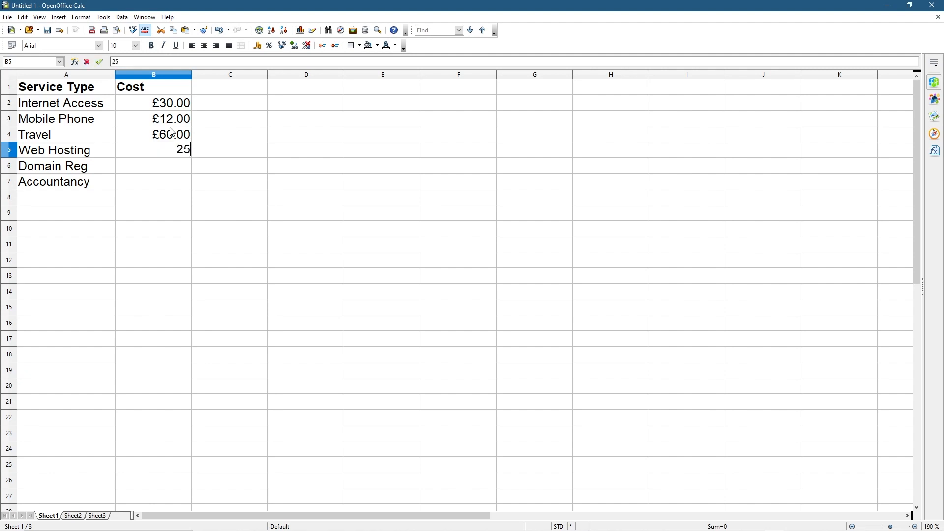
pyautogui.press('Return')
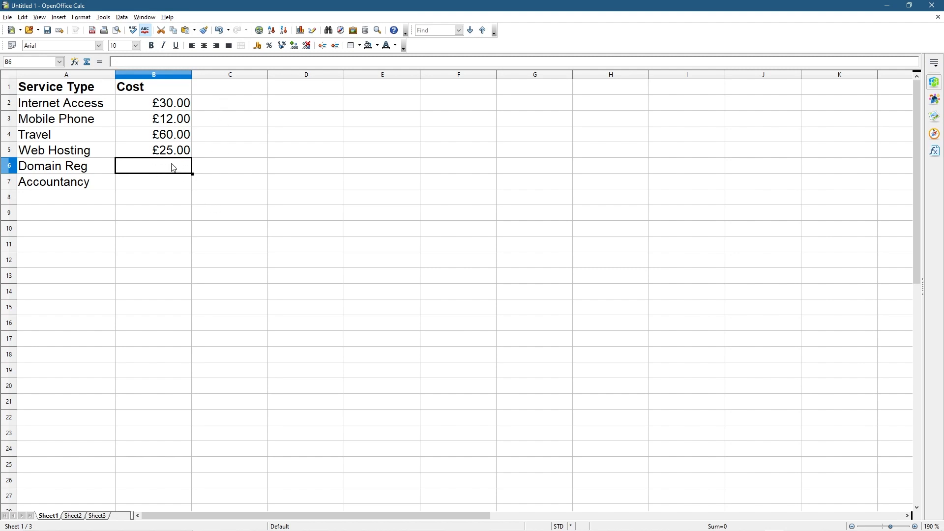
pyautogui.write('15')
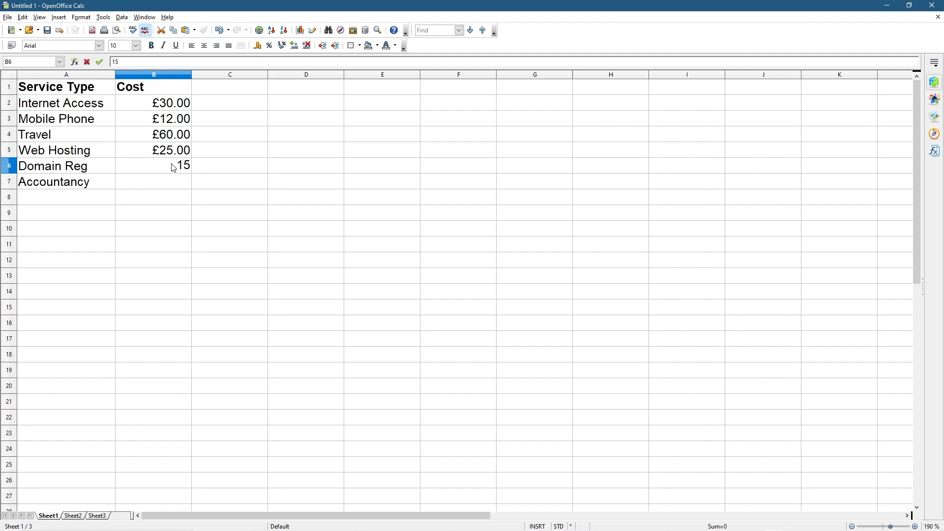
pyautogui.press('Return')
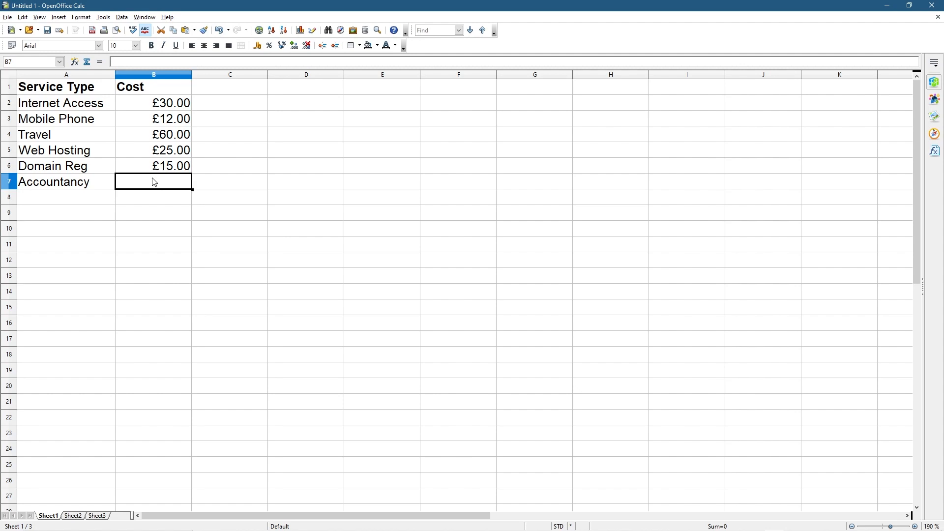
pyautogui.write('10')
pyautogui.write('0')
pyautogui.press('Return')
# Correct the Domain Reg cost in B6 to £1.50 and select the table A1:B7
pyautogui.click(165, 171)
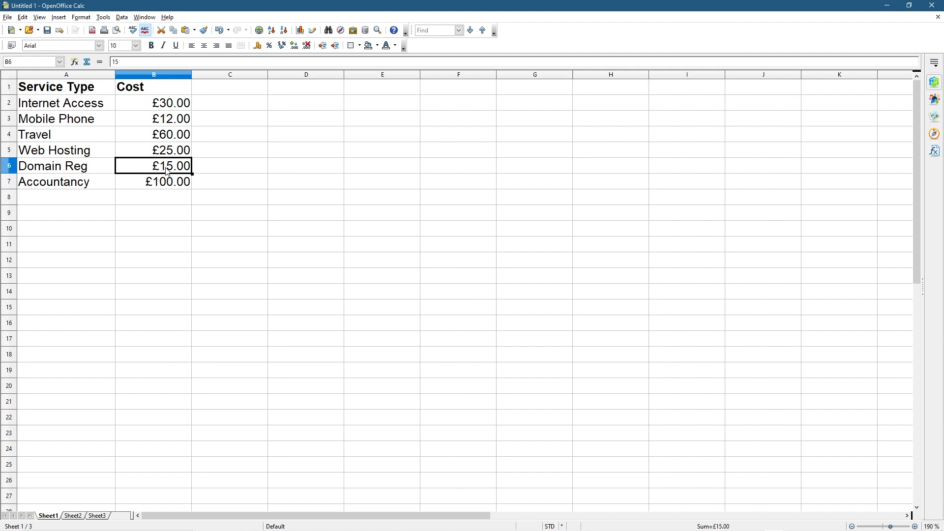
pyautogui.write('1.5')
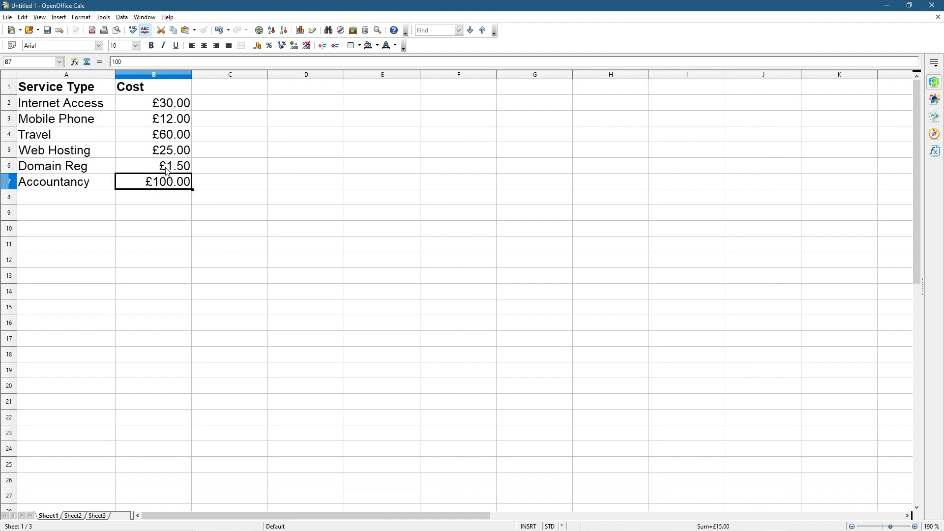
pyautogui.press('Return')
pyautogui.moveTo(63, 89); pyautogui.dragTo(156, 179)
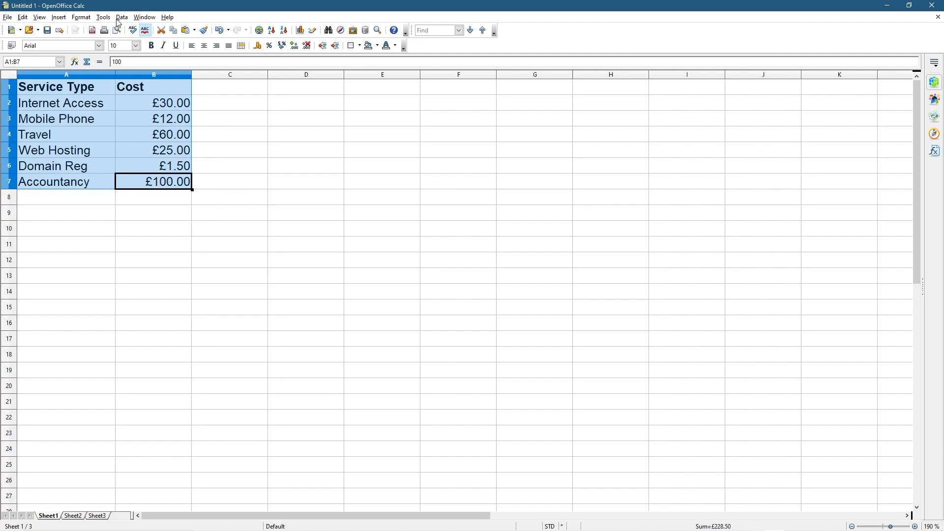
# Insert a chart from A1:B7 and set its type to Pie in the Chart Wizard
pyautogui.click(299, 31)
pyautogui.moveTo(866, 143); pyautogui.dragTo(634, 181)
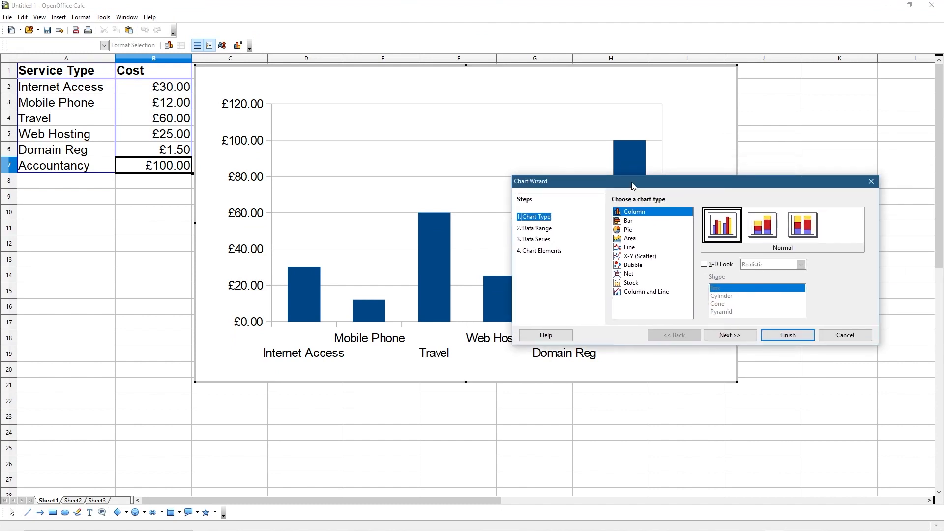
pyautogui.click(627, 230)
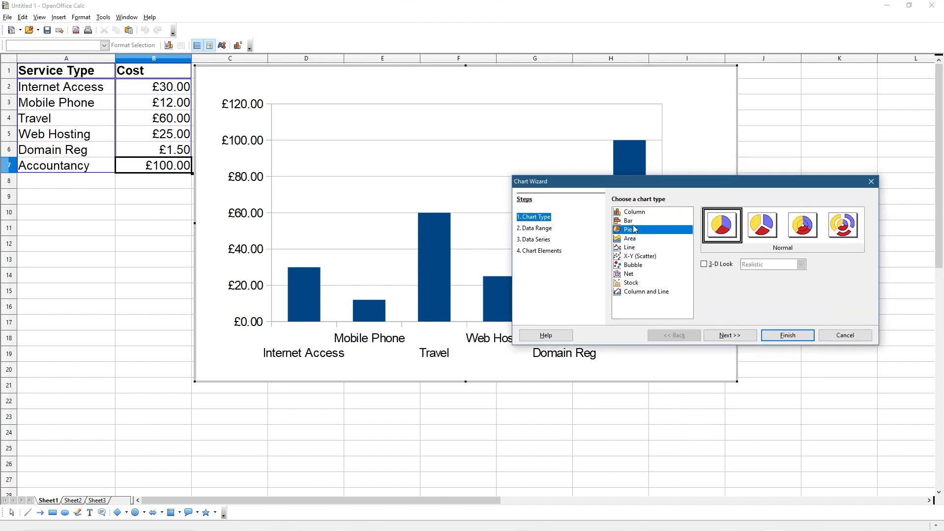
pyautogui.moveTo(640, 188); pyautogui.dragTo(690, 311)
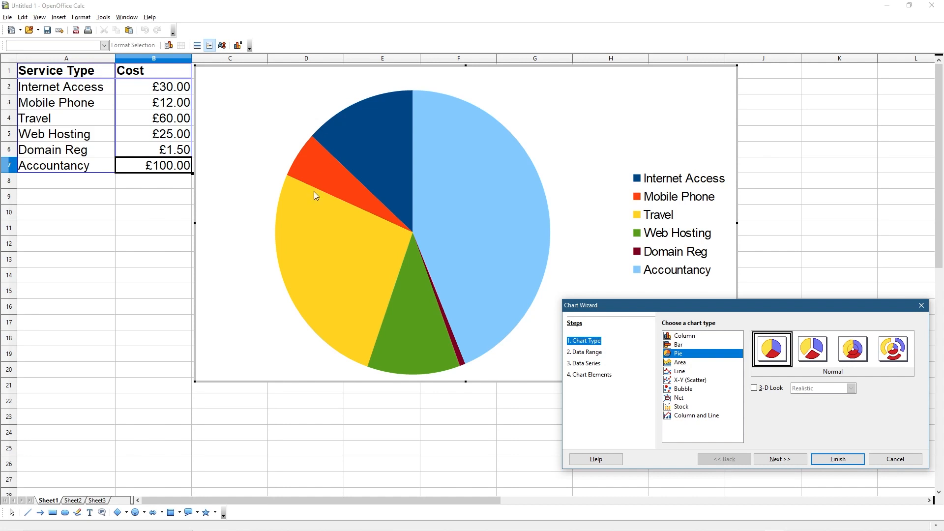
# Preview exploded, doughnut and exploded doughnut variants, then keep the normal pie
pyautogui.click(813, 353)
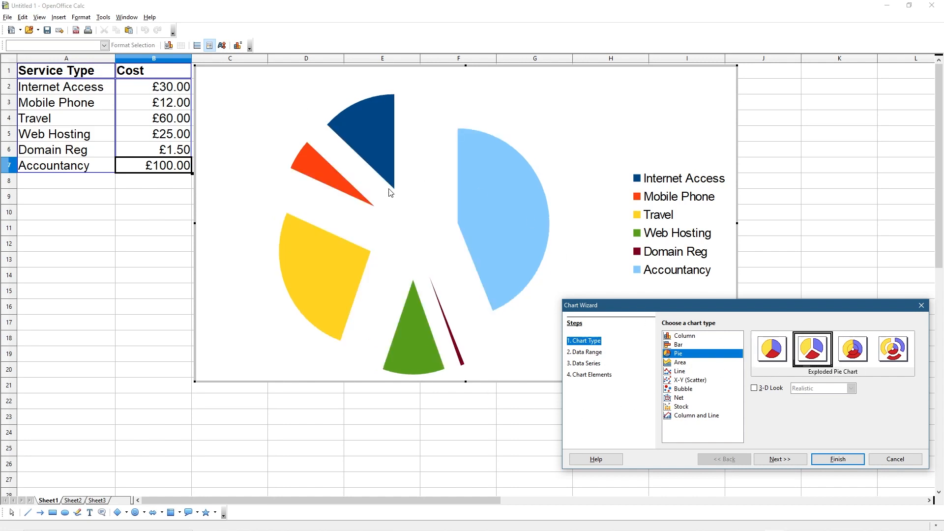
pyautogui.click(853, 347)
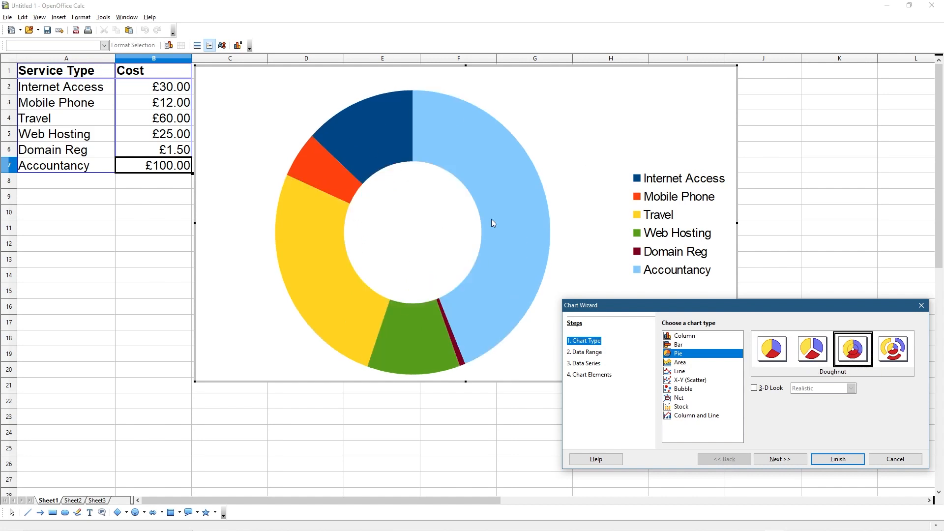
pyautogui.click(892, 348)
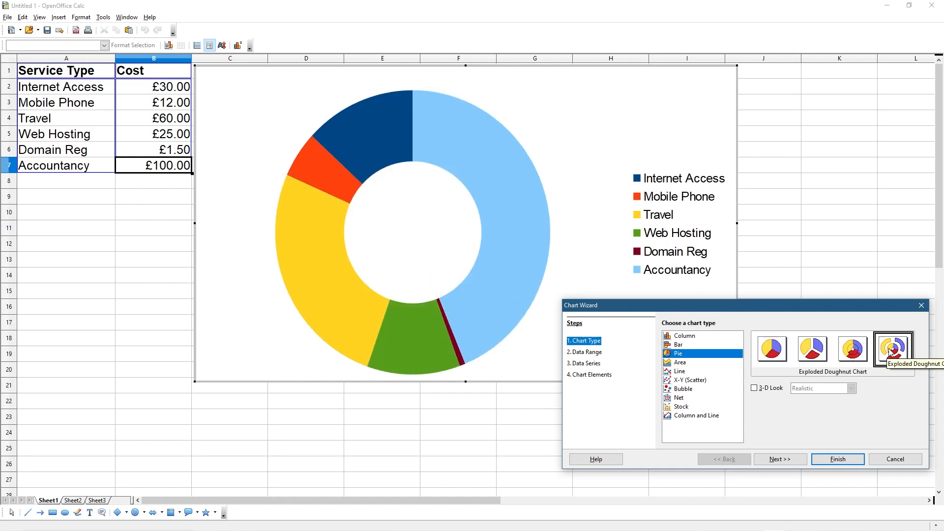
pyautogui.click(771, 348)
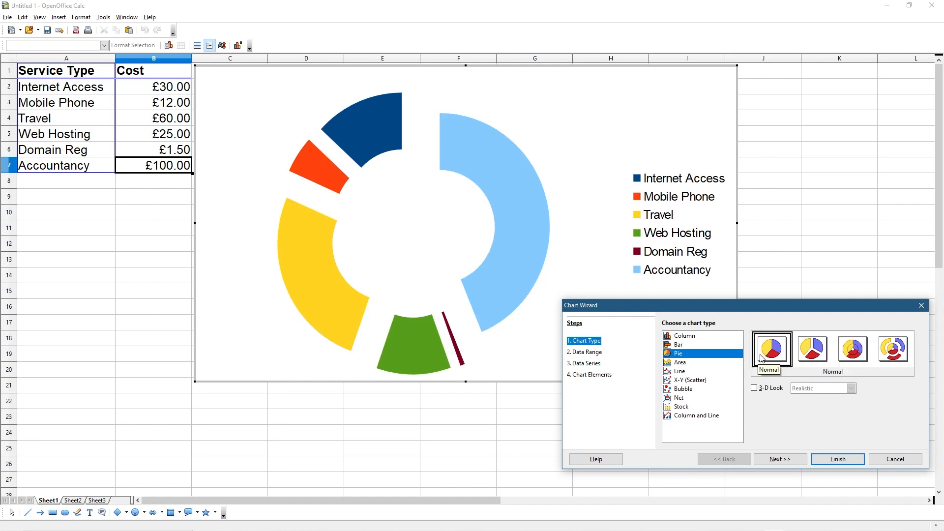
# Review the Data Range and Data Series pages, inspecting name and y-values ranges
pyautogui.click(587, 351)
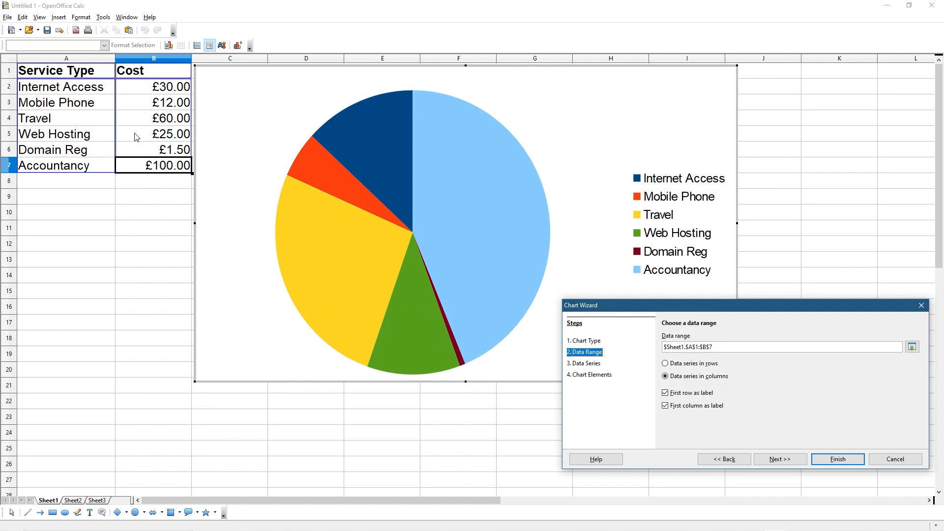
pyautogui.click(585, 362)
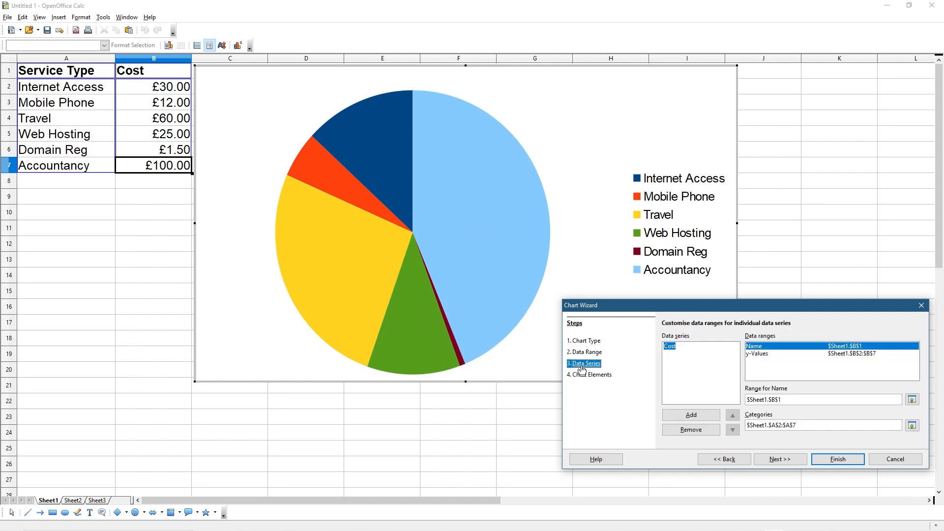
pyautogui.click(757, 354)
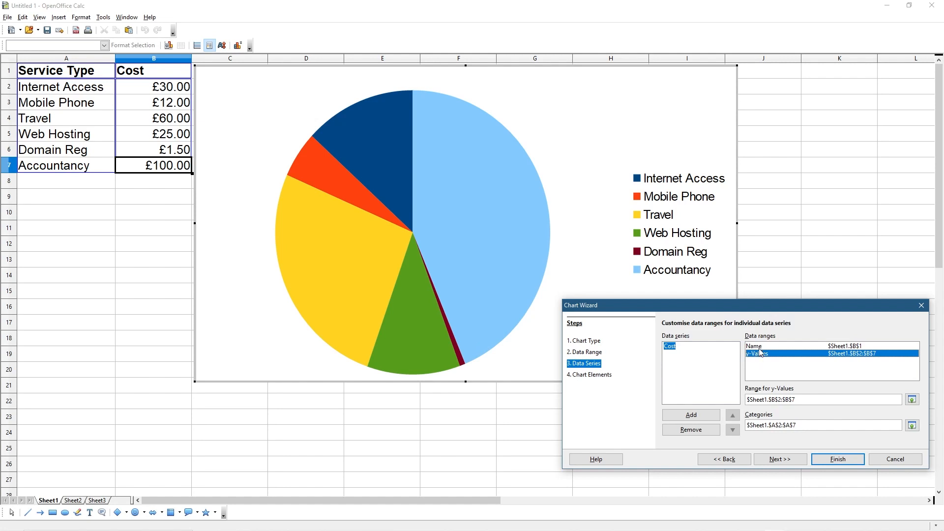
pyautogui.click(760, 347)
pyautogui.click(759, 355)
pyautogui.click(759, 347)
# On Chart Elements, title the chart Monthly Cost and place the legend at the bottom
pyautogui.click(591, 375)
pyautogui.write('Monthly Cost')
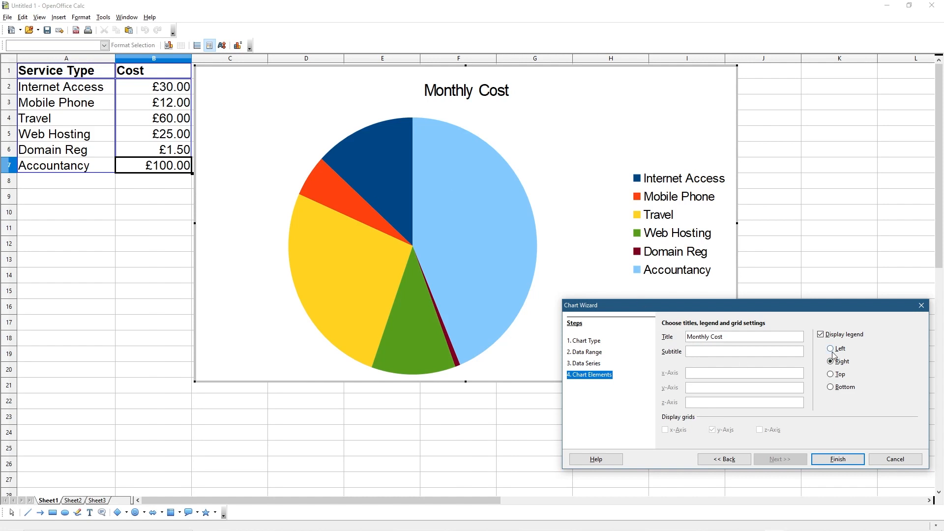
pyautogui.click(831, 387)
pyautogui.moveTo(827, 311); pyautogui.dragTo(924, 330)
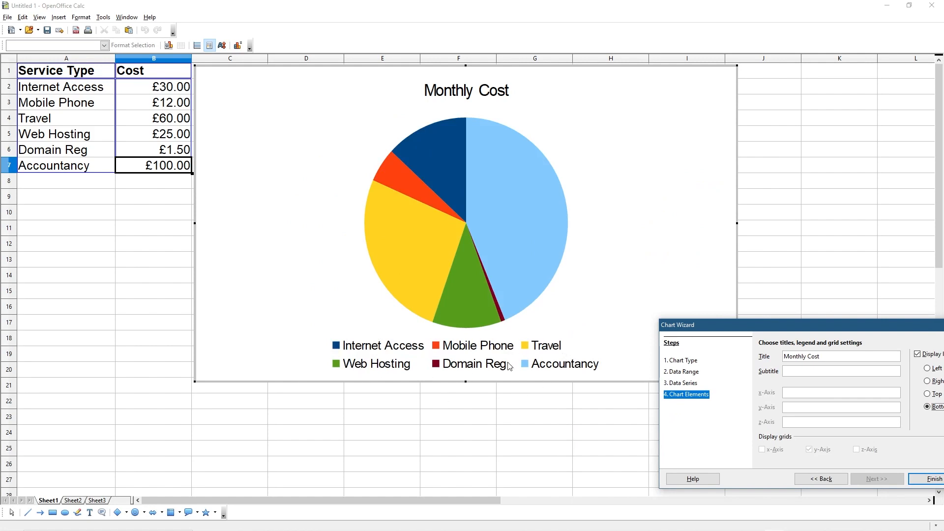
pyautogui.moveTo(851, 325); pyautogui.dragTo(582, 317)
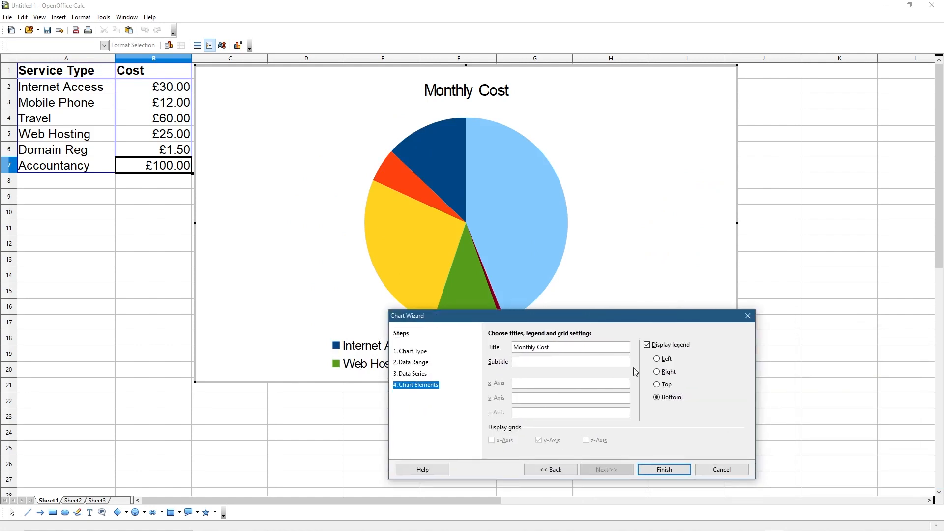
# Finish the Chart Wizard, leave chart edit mode and select the chart object
pyautogui.click(662, 470)
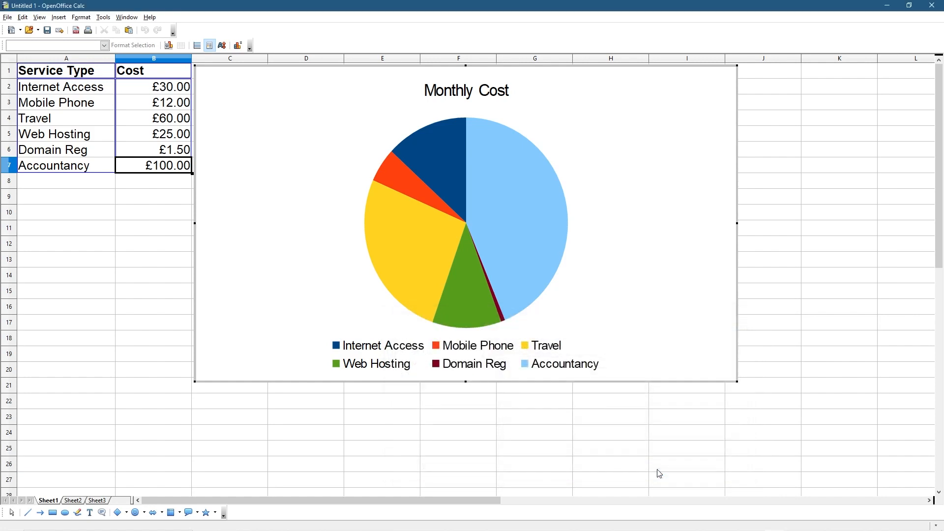
pyautogui.click(820, 293)
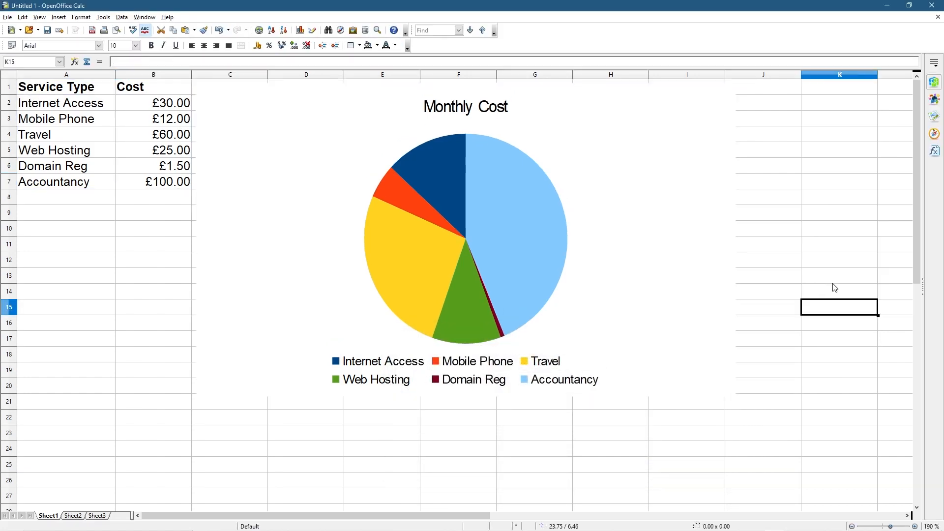
pyautogui.moveTo(309, 208); pyautogui.dragTo(288, 160)
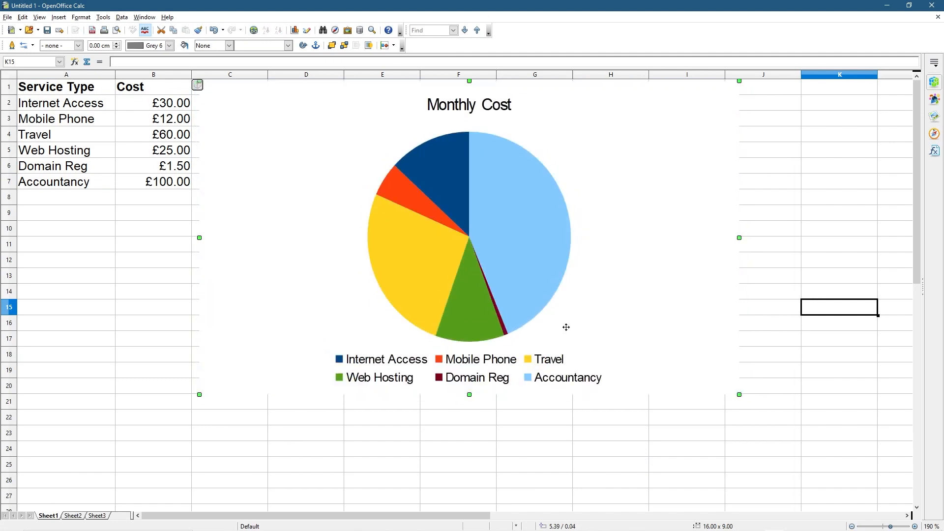
# Shrink the chart by its bottom-right handle to end around row 19 and deselect it
pyautogui.moveTo(738, 395)
pyautogui.mouseDown()
pyautogui.moveTo(582, 295)
pyautogui.moveTo(738, 418)
pyautogui.mouseUp()
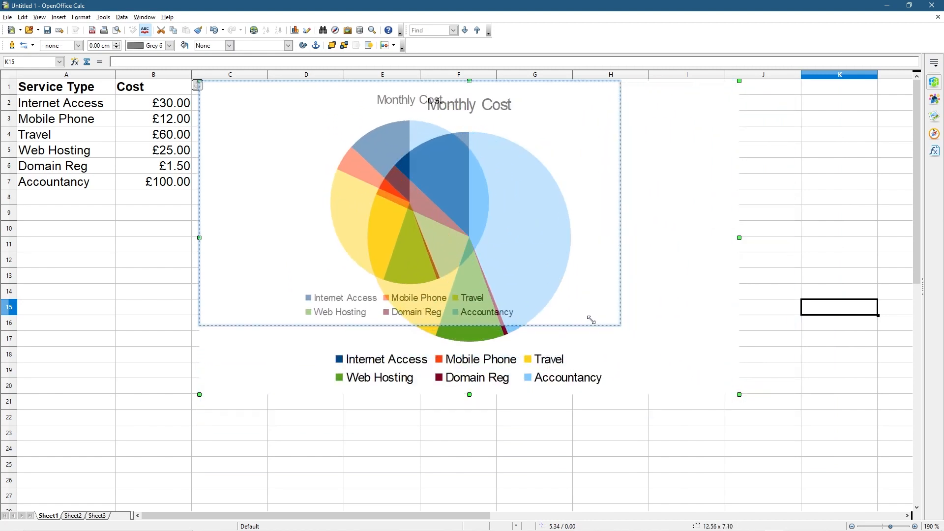
pyautogui.moveTo(738, 418)
pyautogui.mouseDown()
pyautogui.moveTo(648, 360)
pyautogui.moveTo(531, 507)
pyautogui.moveTo(448, 352)
pyautogui.mouseUp()
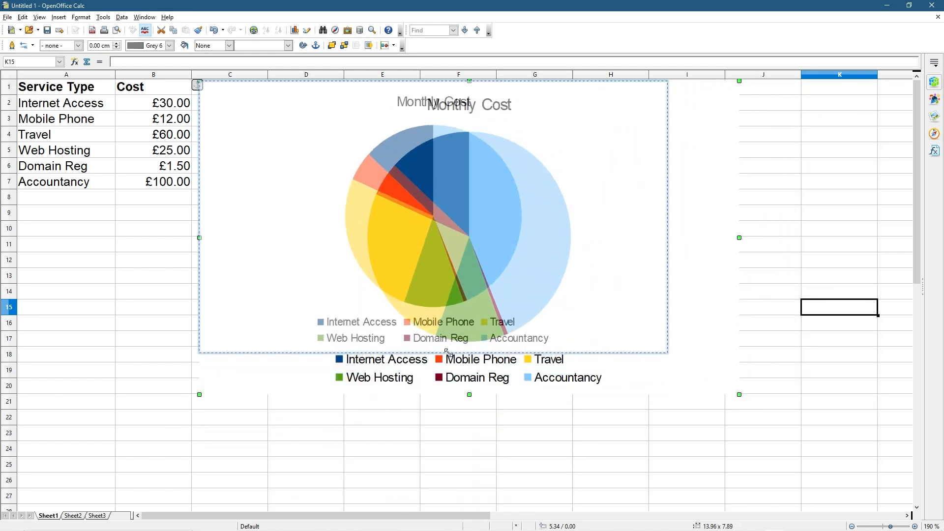
pyautogui.moveTo(447, 351); pyautogui.dragTo(697, 369)
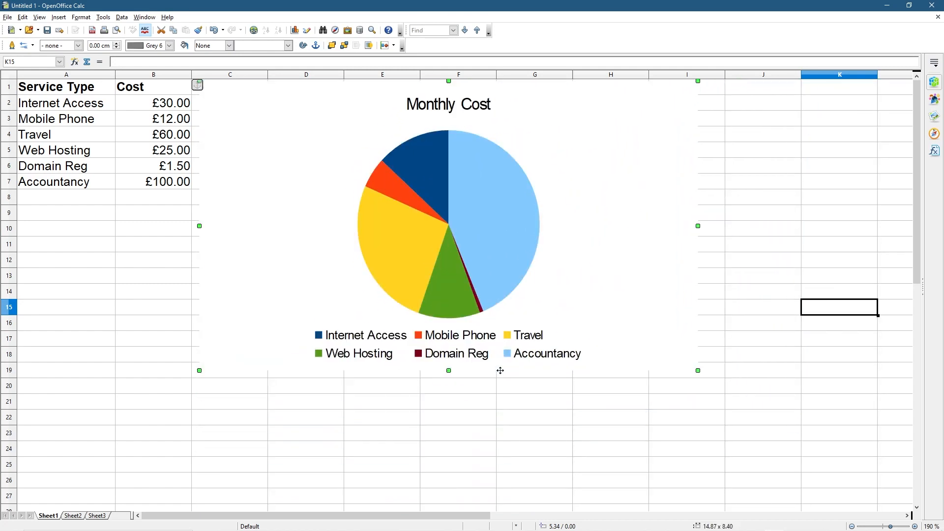
pyautogui.click(125, 287)
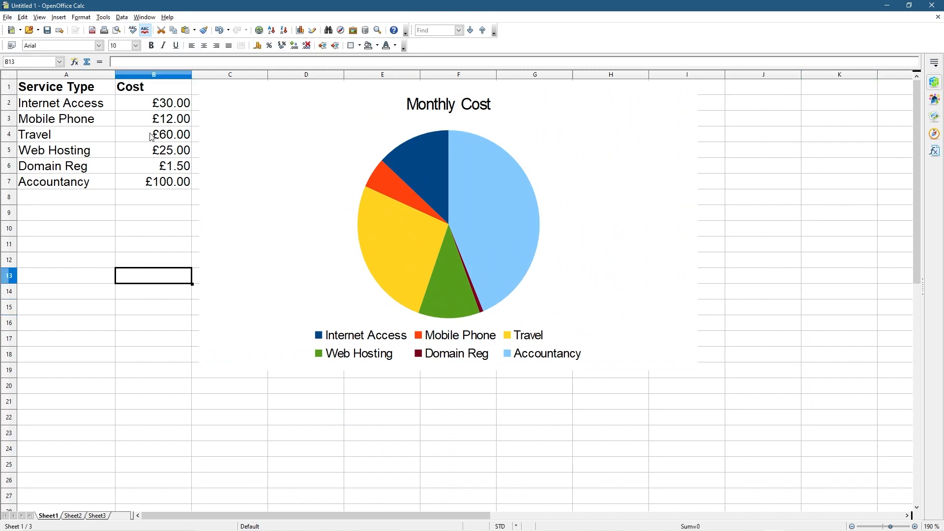
# Change the Travel cost in B4 and Domain Reg cost in B6 to £30.00
pyautogui.click(167, 136)
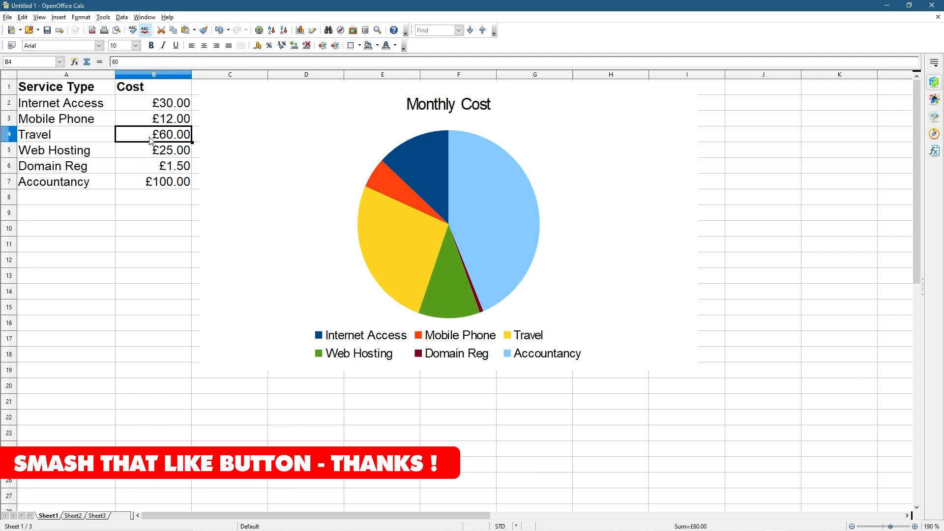
pyautogui.write('30')
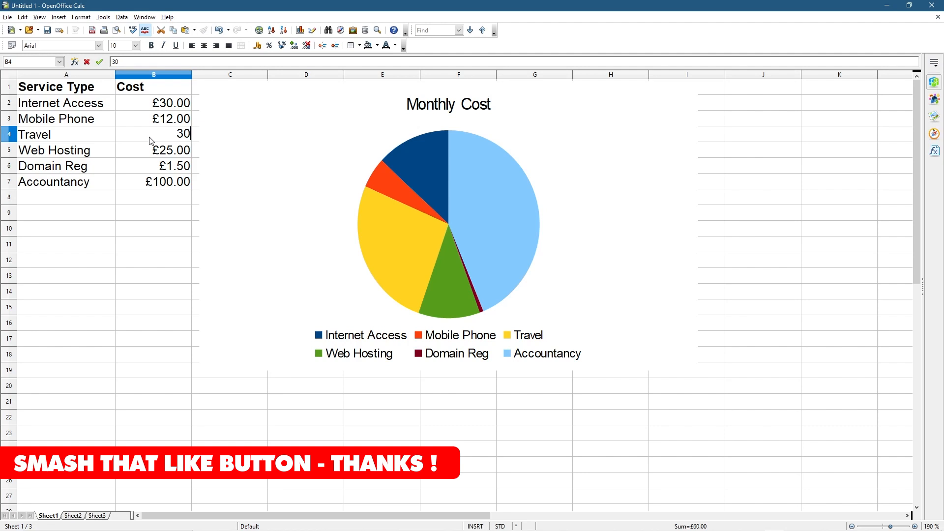
pyautogui.press('Return')
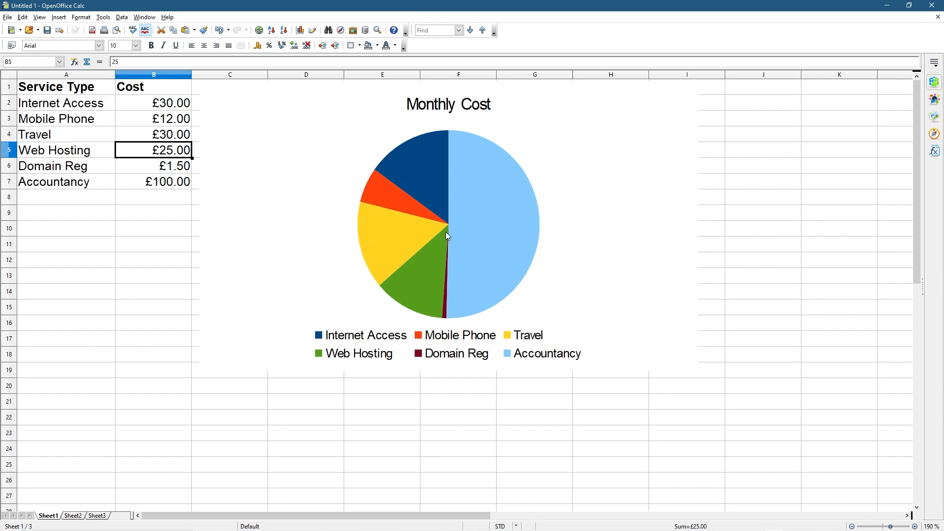
pyautogui.click(175, 167)
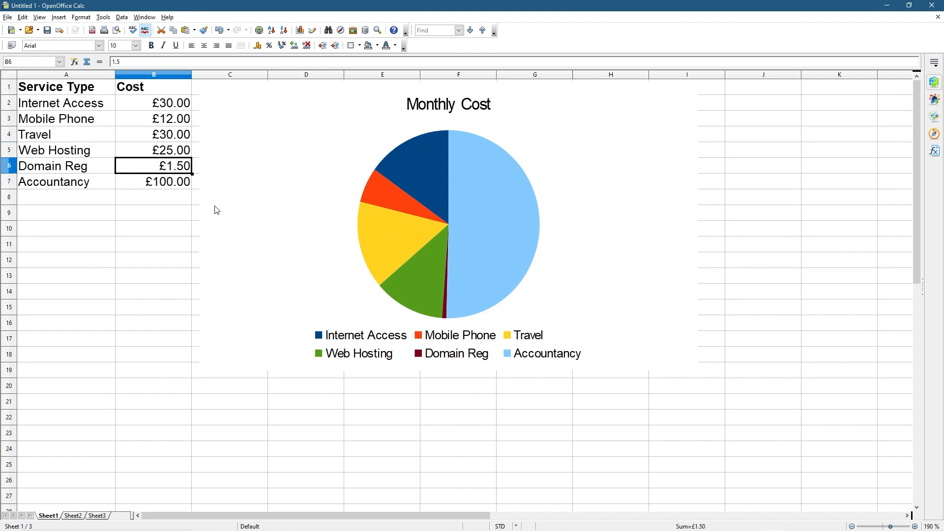
pyautogui.write('30')
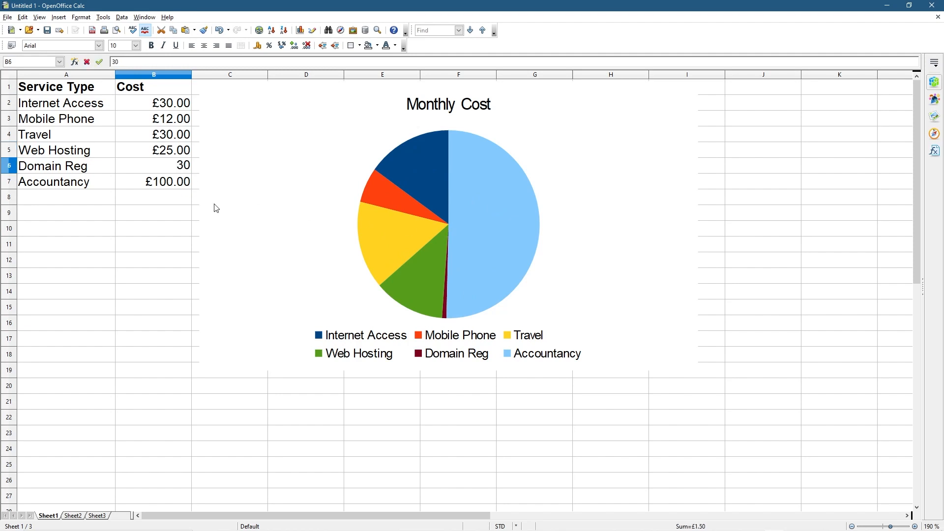
pyautogui.press('Return')
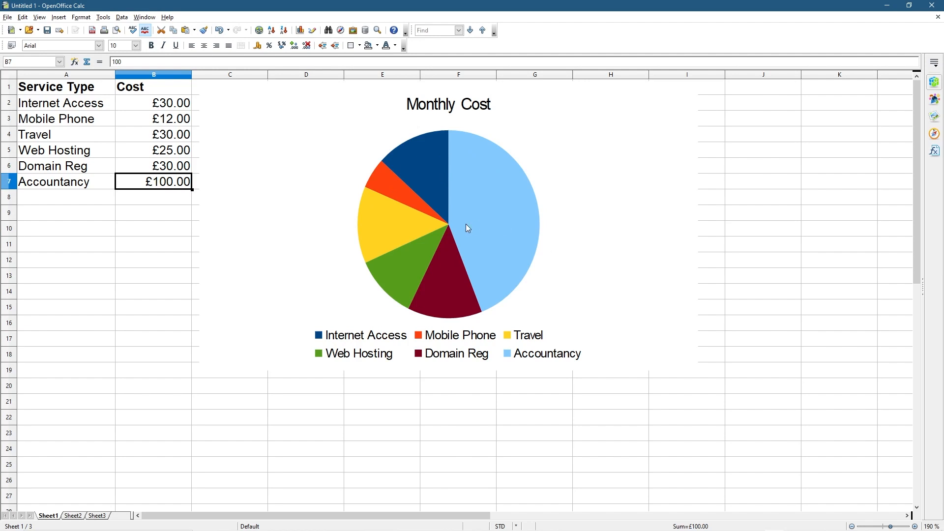
# Save the workbook as 'ppie chart - 01.ods' in the pie-charts tutorial folder on the Desktop
pyautogui.click(47, 31)
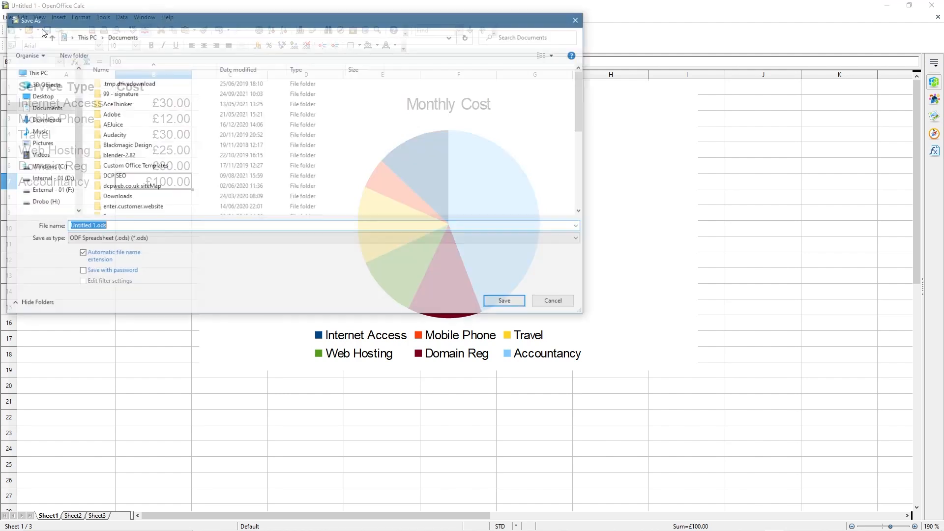
pyautogui.click(40, 96)
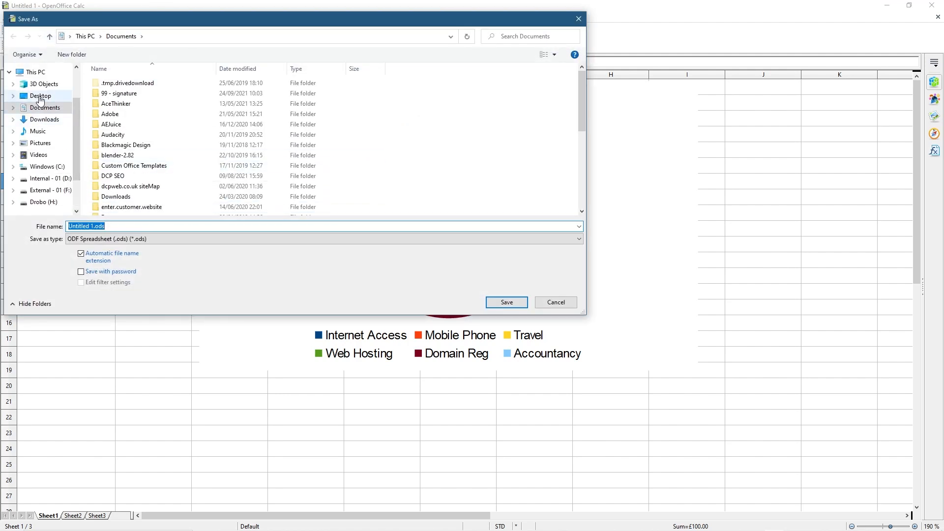
pyautogui.doubleClick(148, 114)
pyautogui.click(126, 226)
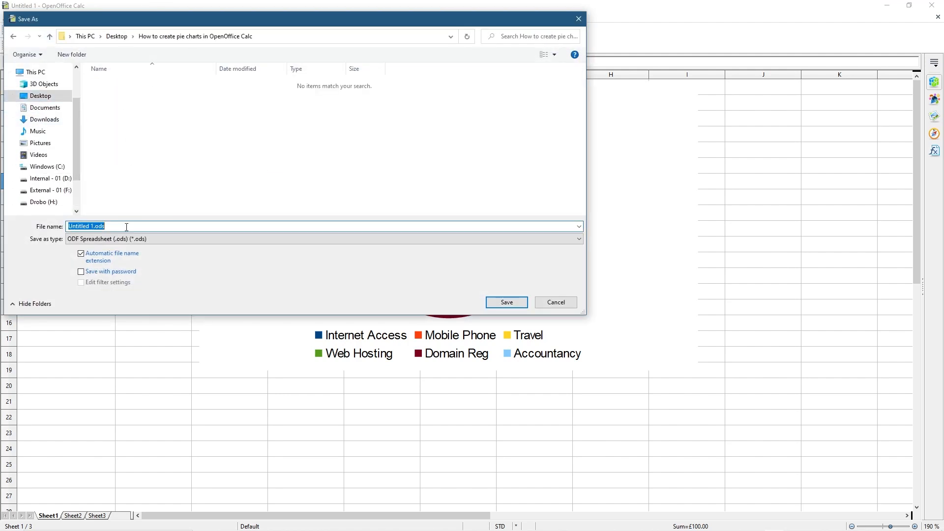
pyautogui.write('ppie chae')
pyautogui.write('t - 01')
pyautogui.click(506, 302)
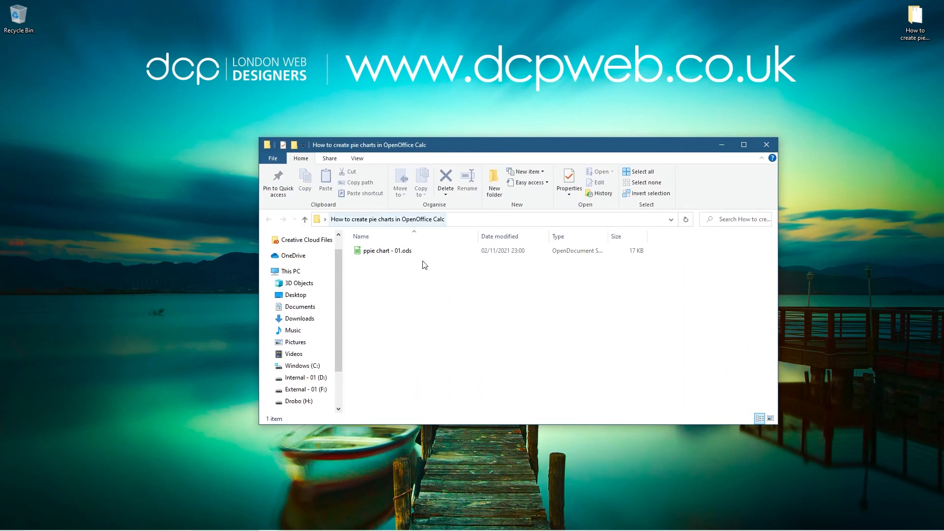
# Rename the file to 'pie chart - 01.ods', removing the doubled p
pyautogui.click(397, 251)
pyautogui.click(373, 253)
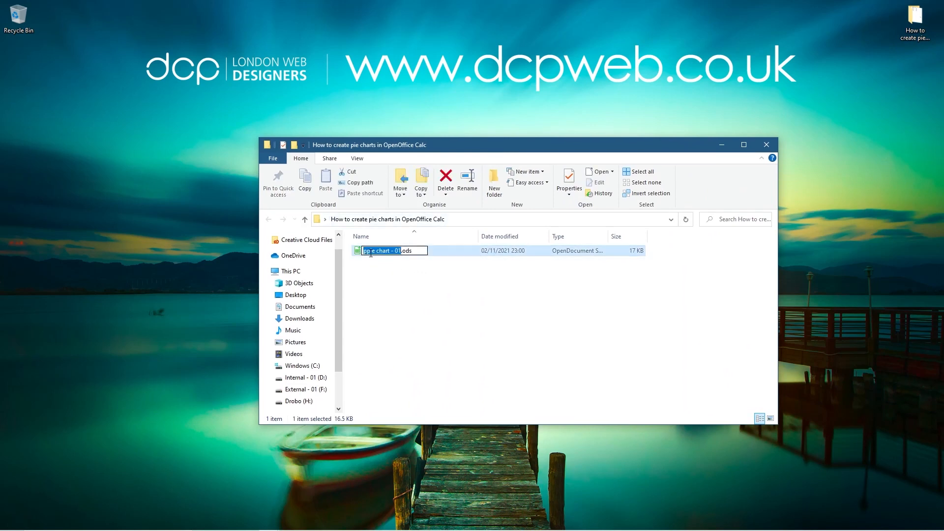
pyautogui.press('BackSpace')
pyautogui.press('Return')
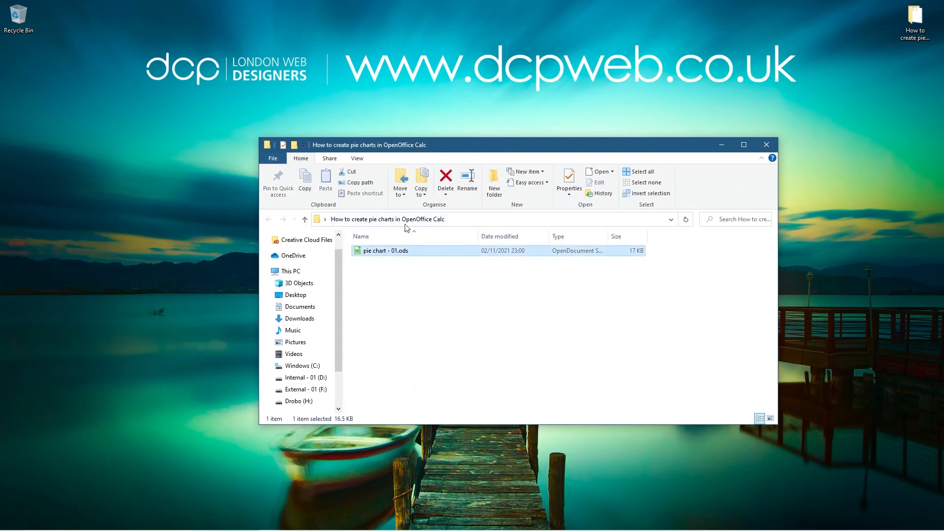
# Open the renamed ODS file in Excel from its context menu
pyautogui.rightClick(384, 255)
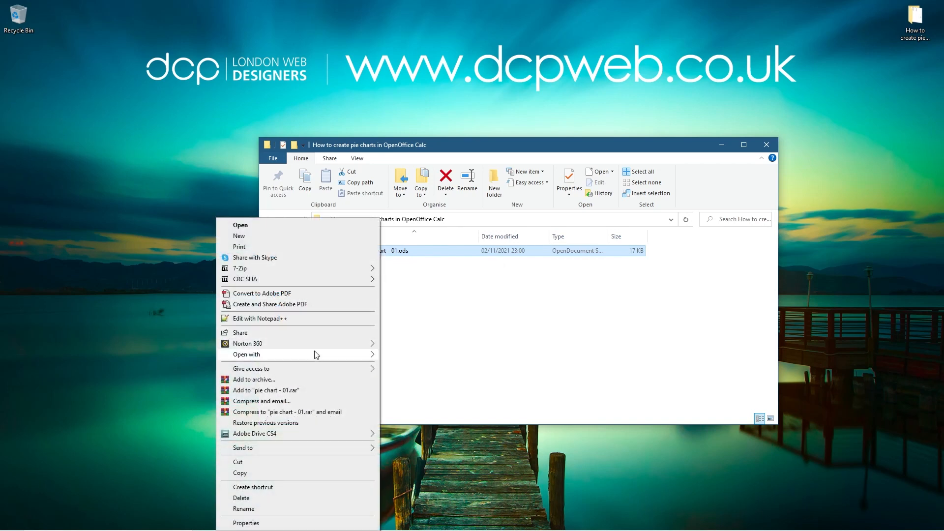
pyautogui.moveTo(246, 354)
pyautogui.click(414, 358)
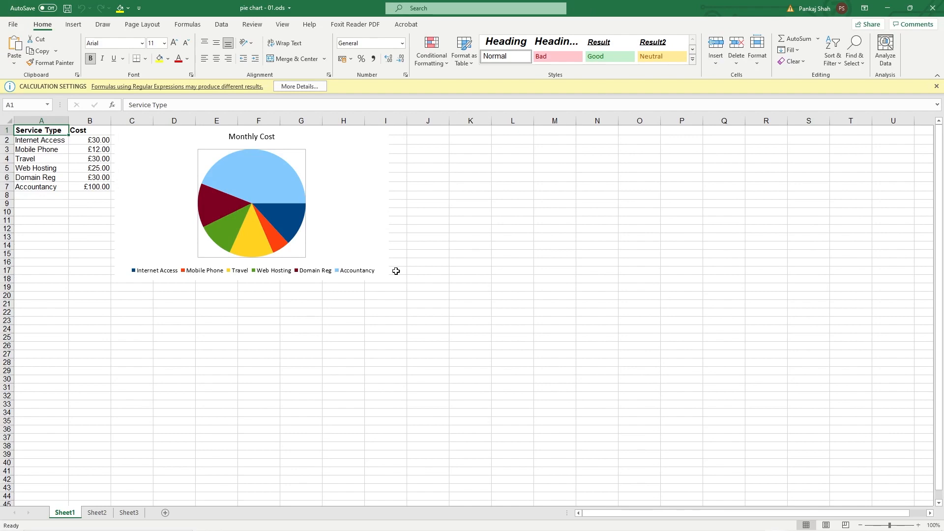
pyautogui.scroll(5, 98, 271)
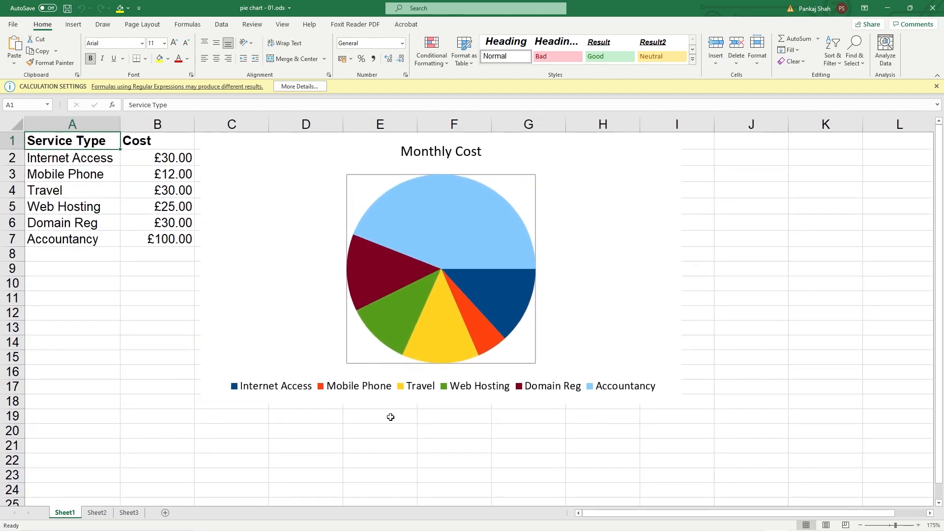
pyautogui.click(932, 8)
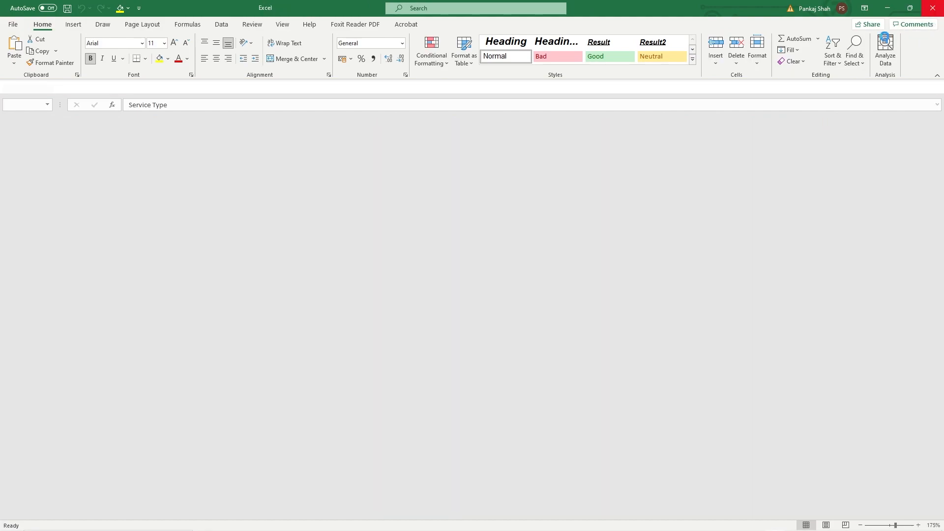
pyautogui.rightClick(326, 251)
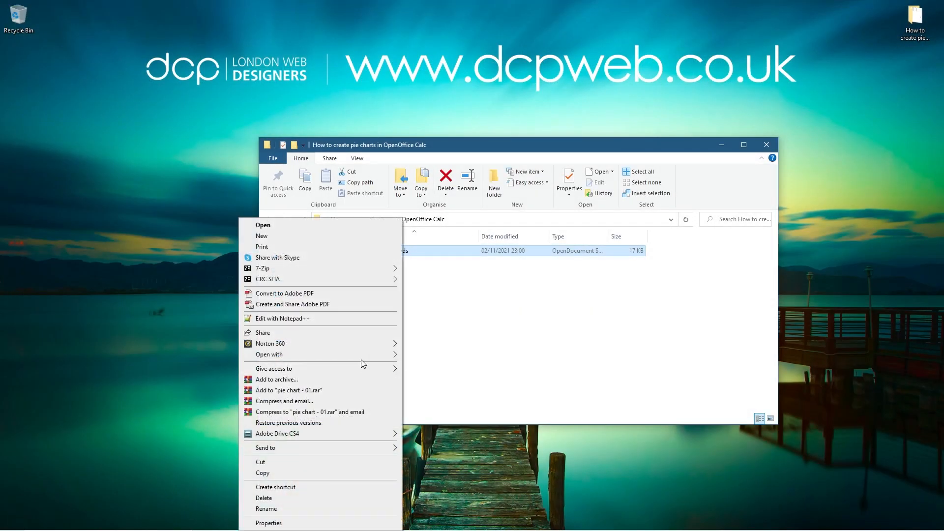
# Check the file in LibreOffice Calc, close it, and bring up the file's actions for OpenOffice Calc
pyautogui.click(442, 366)
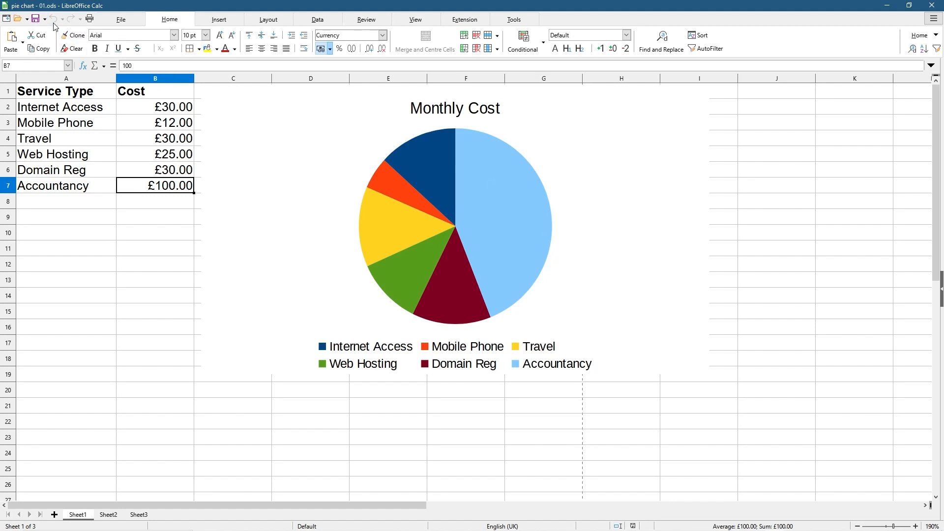
pyautogui.click(911, 6)
pyautogui.rightClick(381, 261)
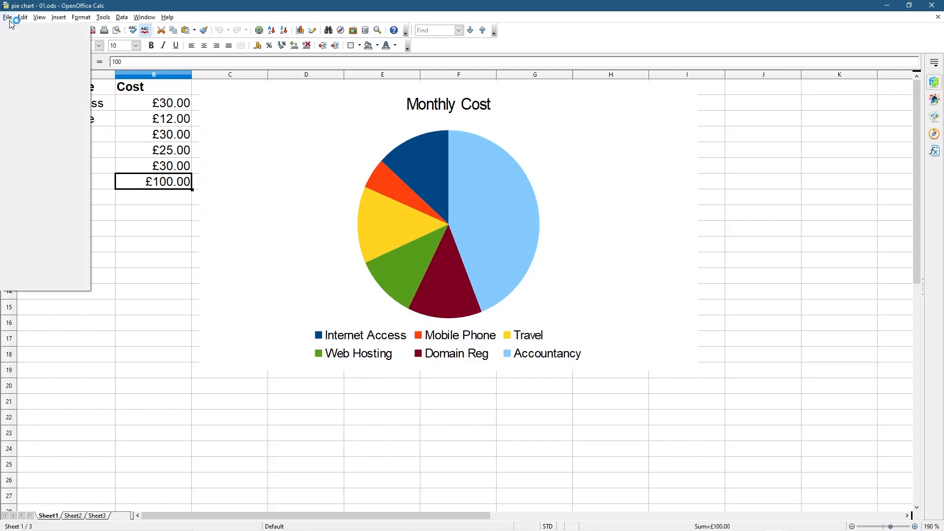
# Save a copy as 'pie chart - 01.xls' in Excel 97/2000/XP format, keeping that format, and close Calc
pyautogui.press('Escape')
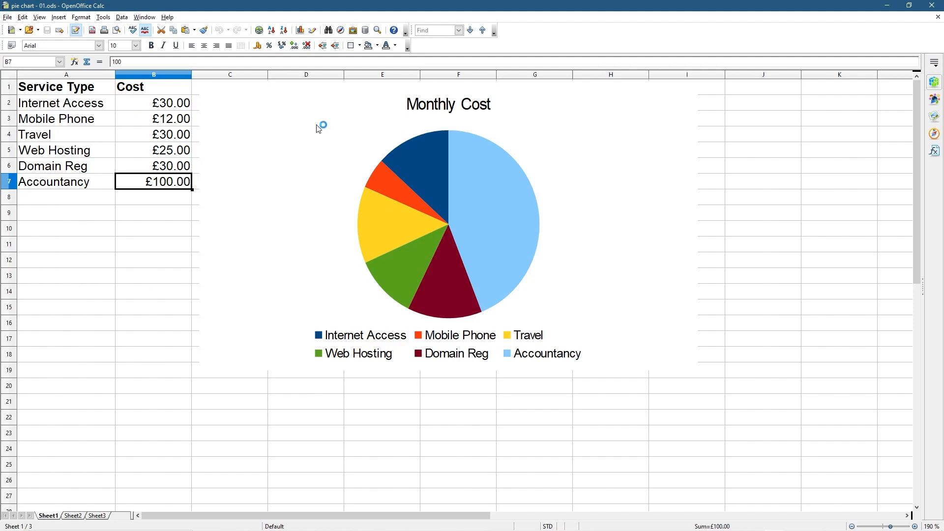
pyautogui.click(165, 238)
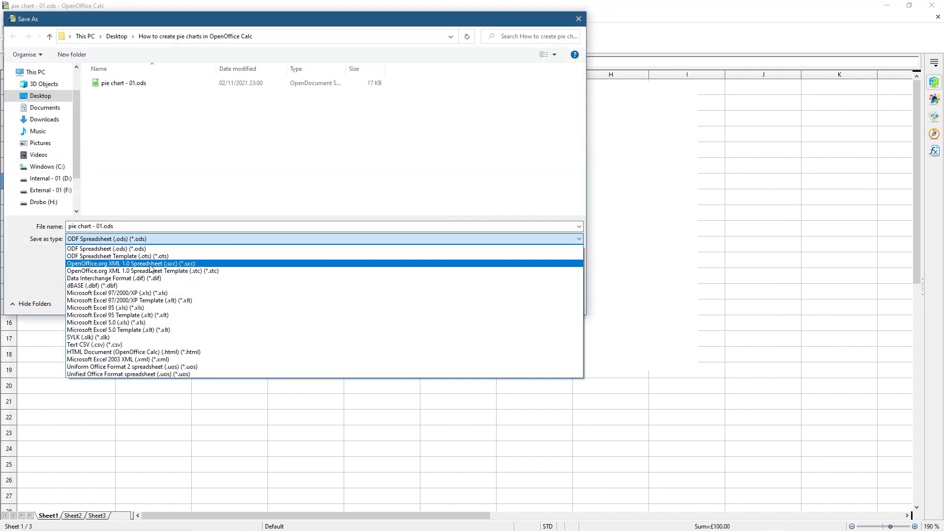
pyautogui.click(116, 293)
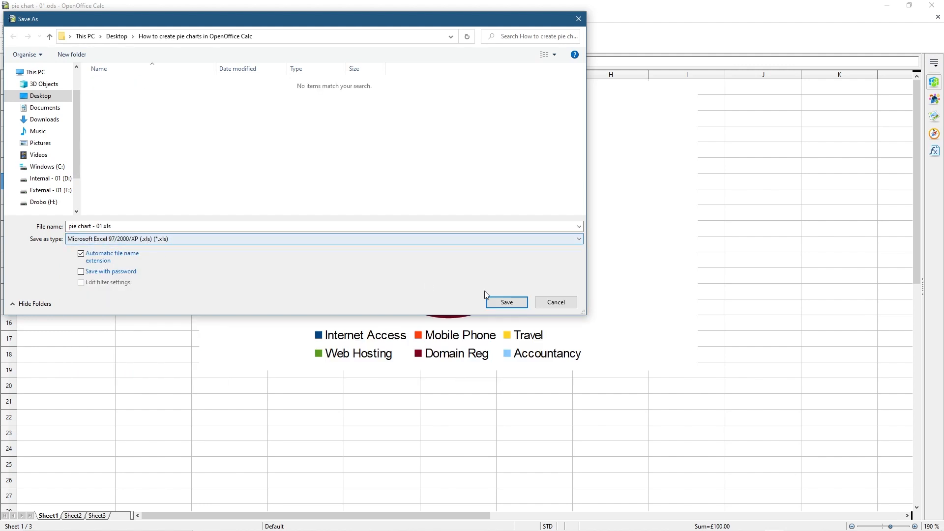
pyautogui.click(507, 303)
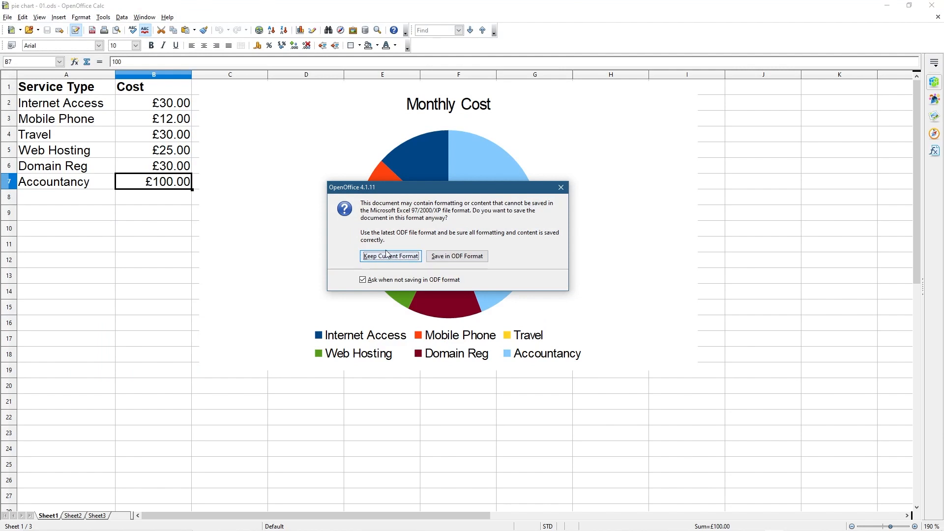
pyautogui.click(410, 259)
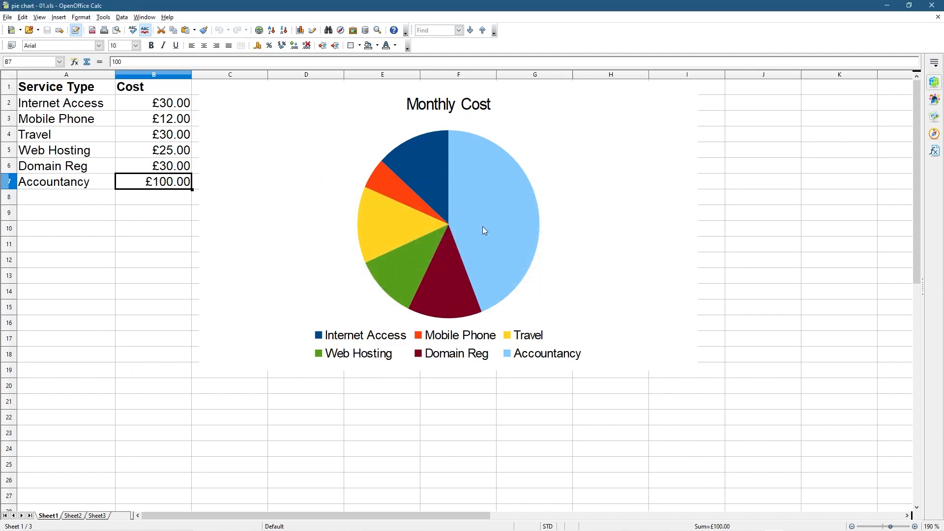
pyautogui.click(931, 5)
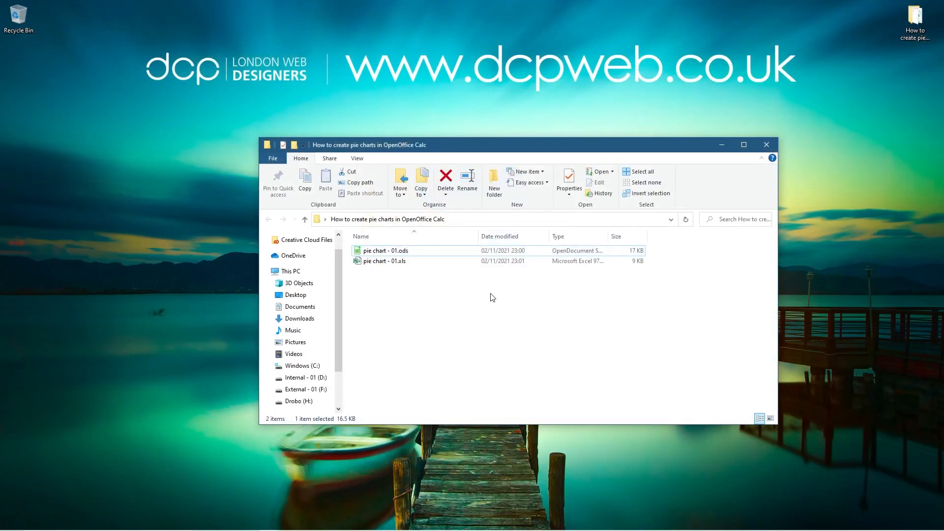
pyautogui.click(384, 261)
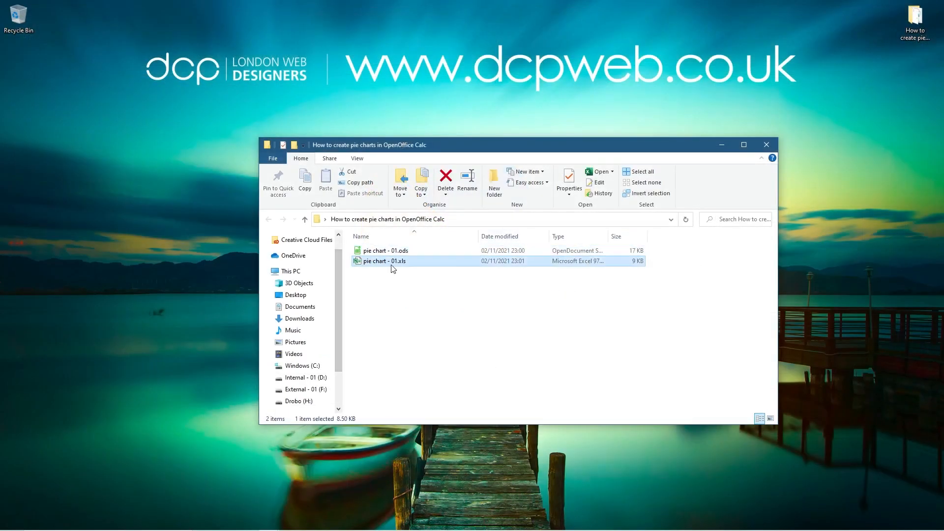
pyautogui.moveTo(383, 261)
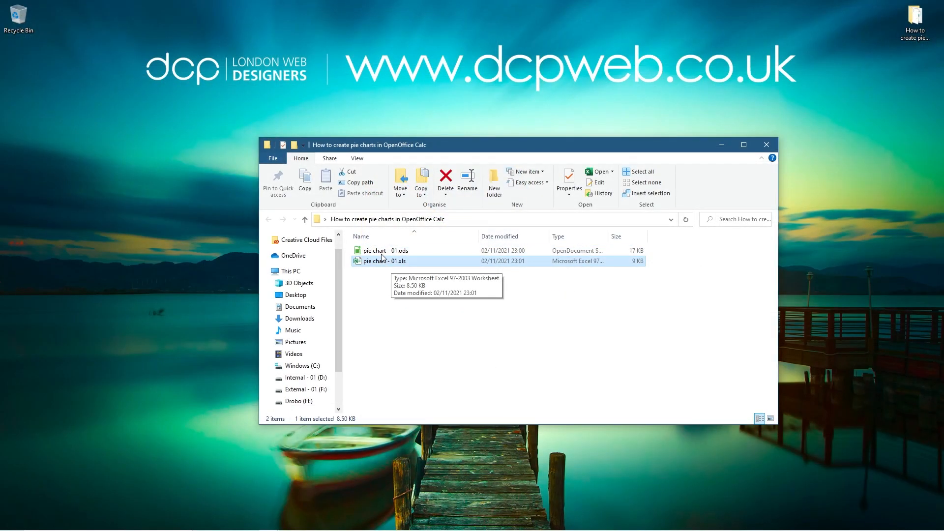
pyautogui.click(383, 251)
pyautogui.doubleClick(385, 262)
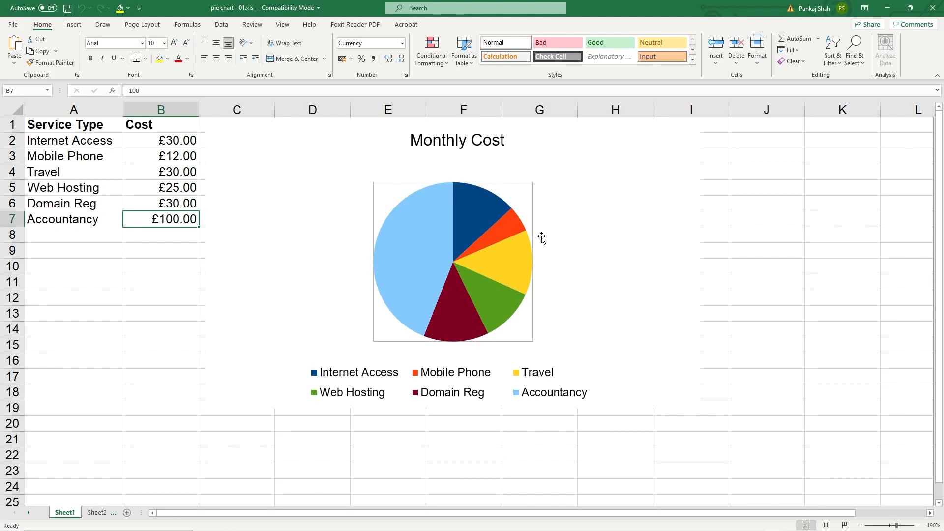
pyautogui.click(932, 7)
pyautogui.click(386, 250)
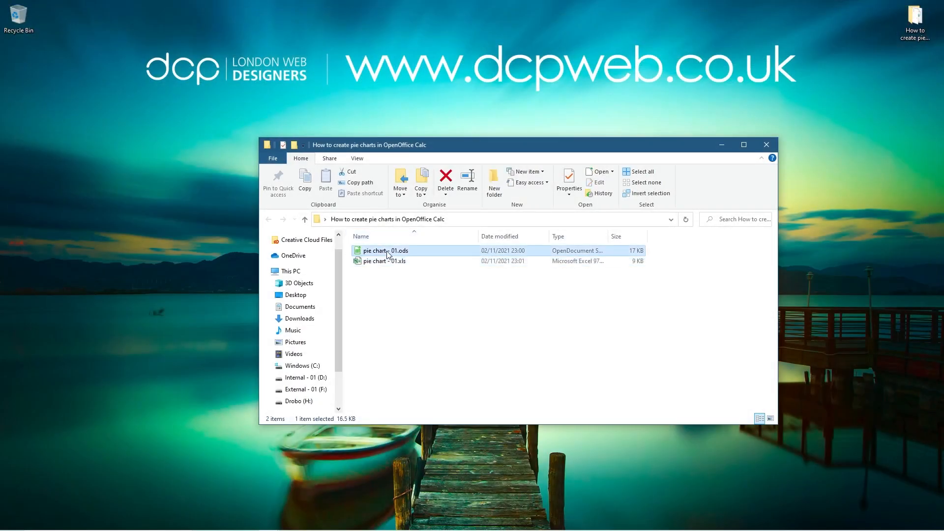